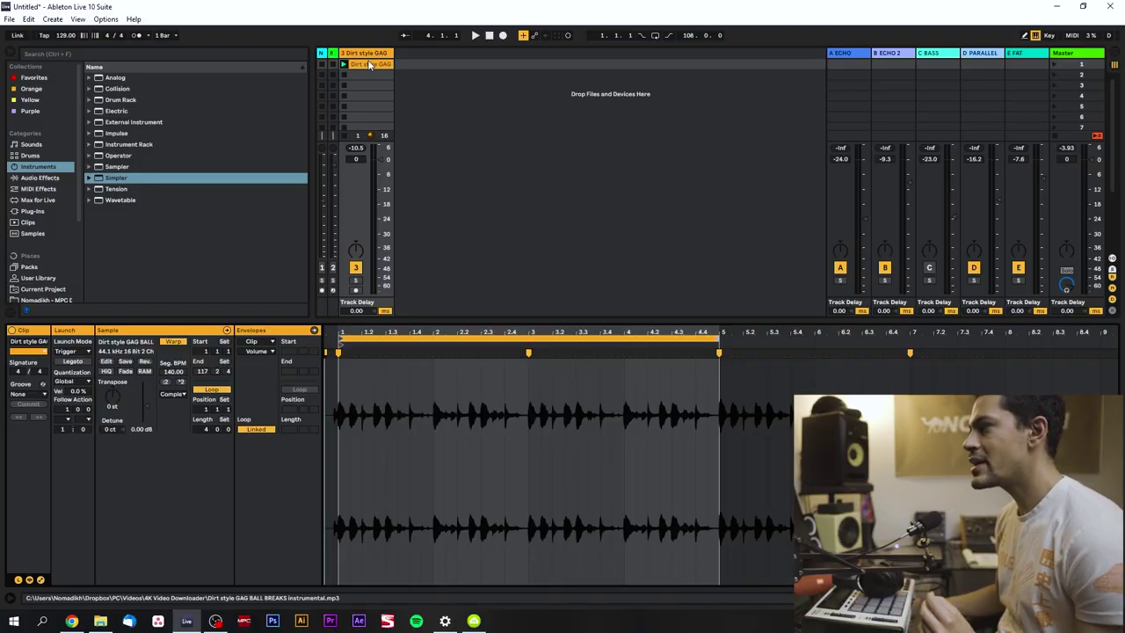
# Crop the Dirt style GAG break sample to its four-bar loop and play the clip.
pyautogui.click(369, 64)
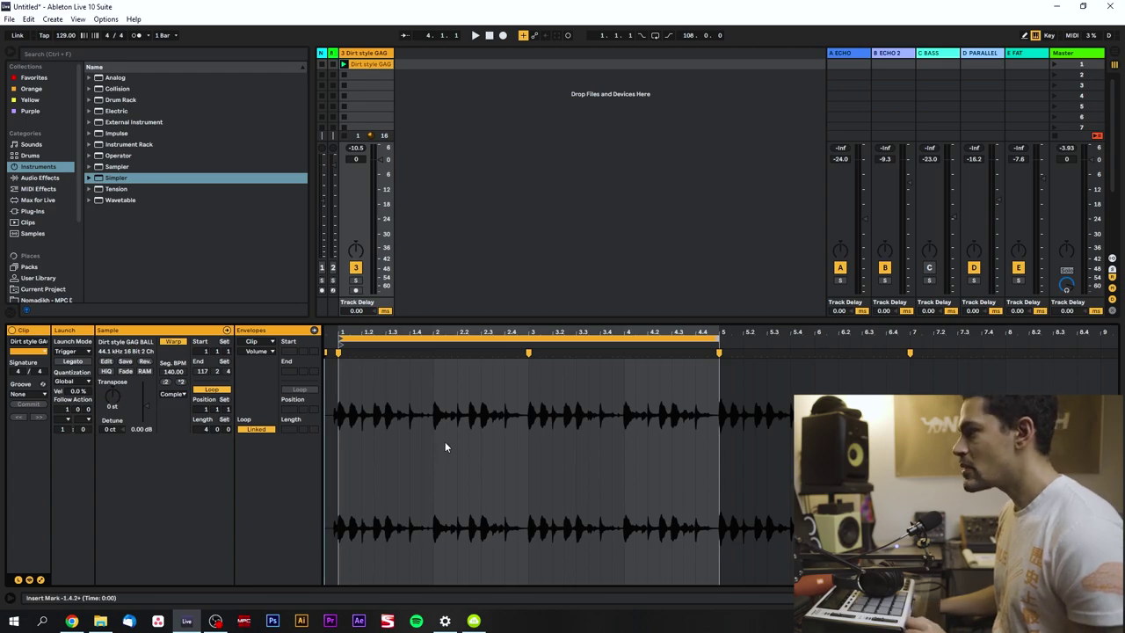
pyautogui.rightClick(452, 363)
pyautogui.click(479, 181)
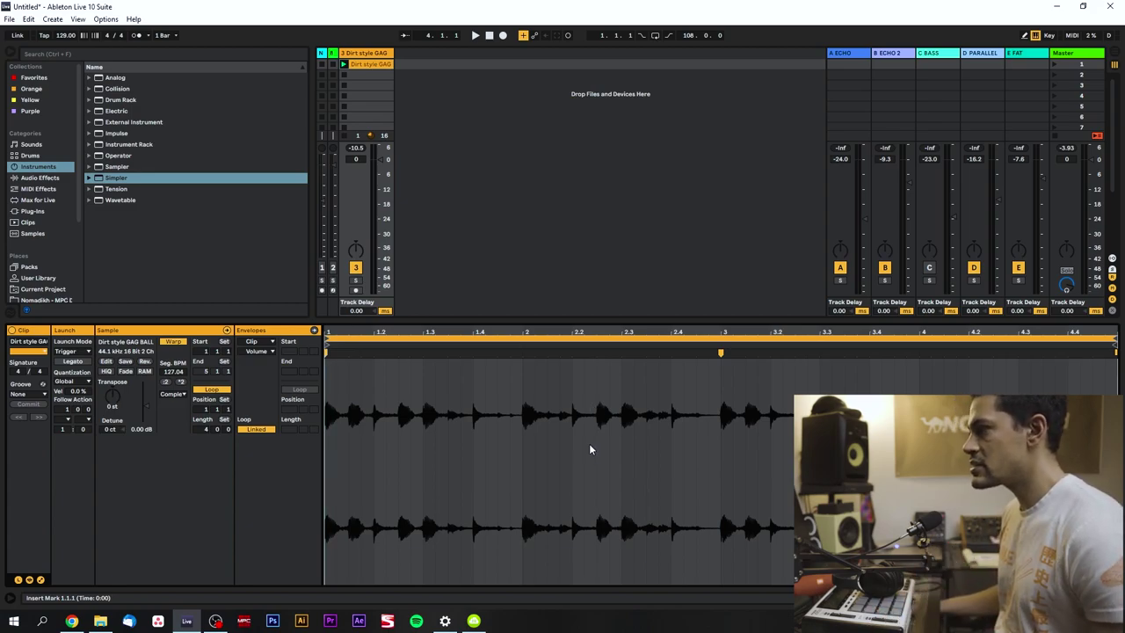
pyautogui.press('space')
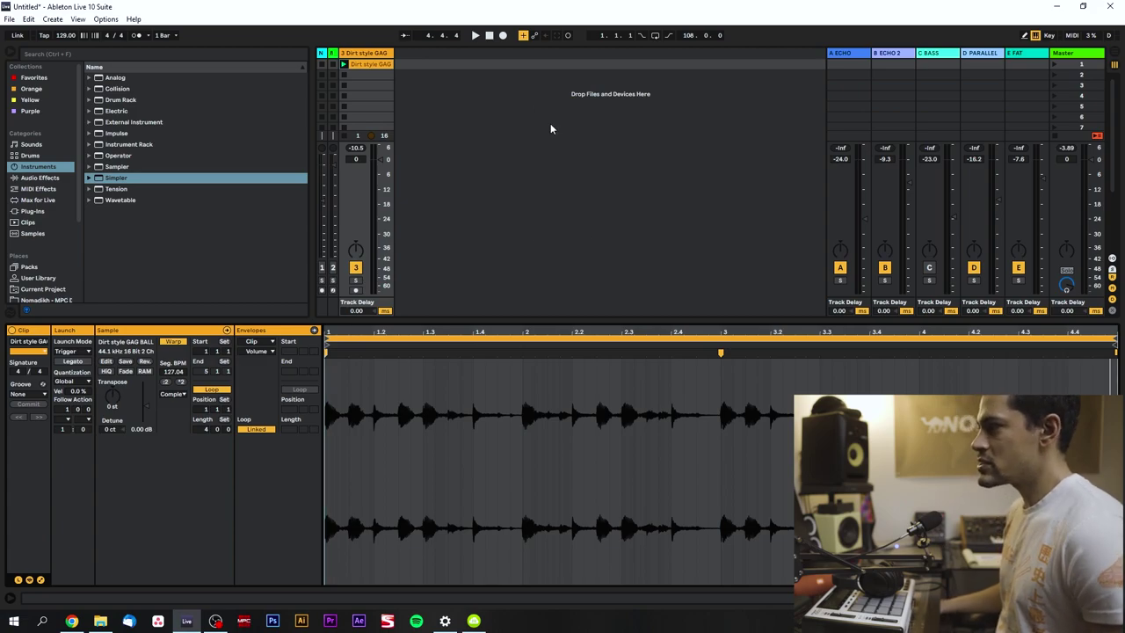
# Add a Drum Rack track, convert the break onto it as MIDI, and deactivate audio track 3.
pyautogui.moveTo(249, 100); pyautogui.dragTo(420, 58)
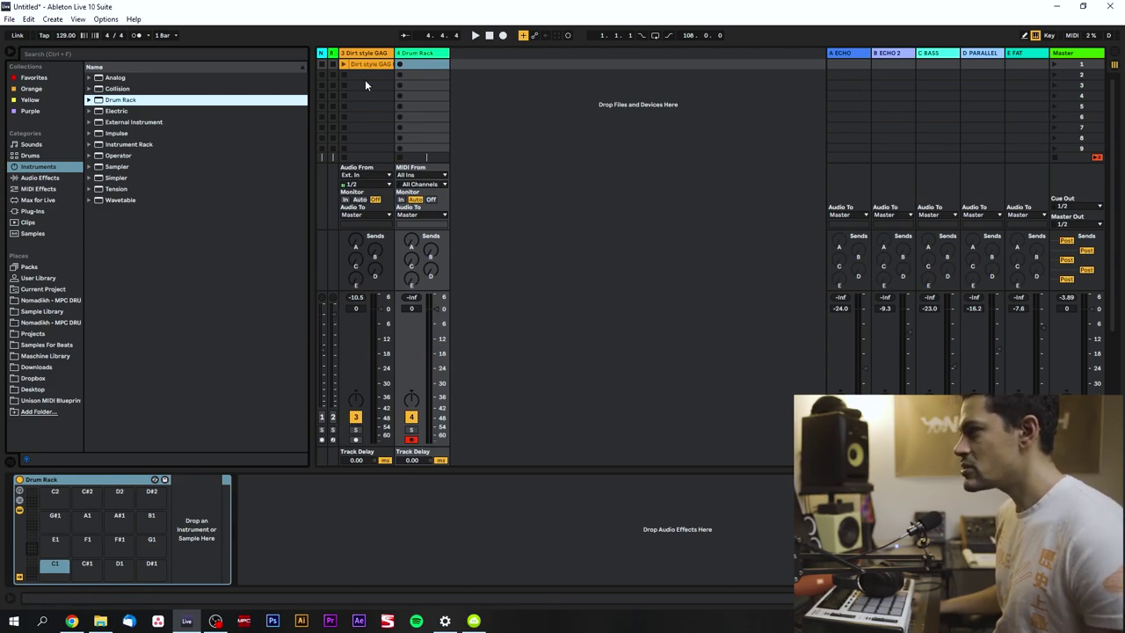
pyautogui.moveTo(405, 97); pyautogui.dragTo(570, 91)
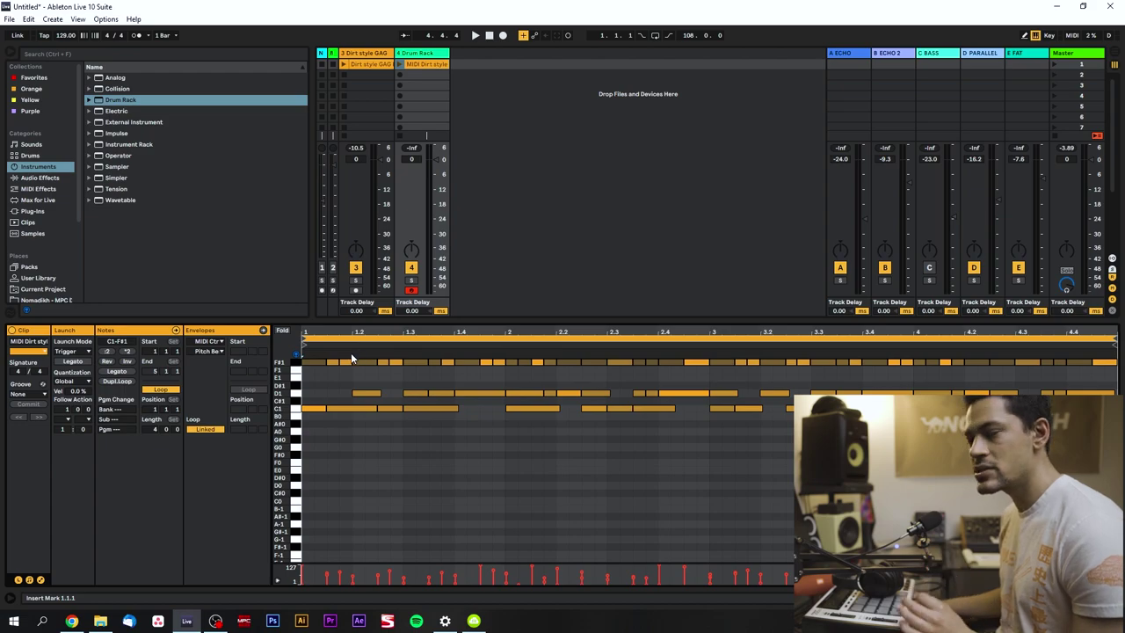
pyautogui.click(356, 268)
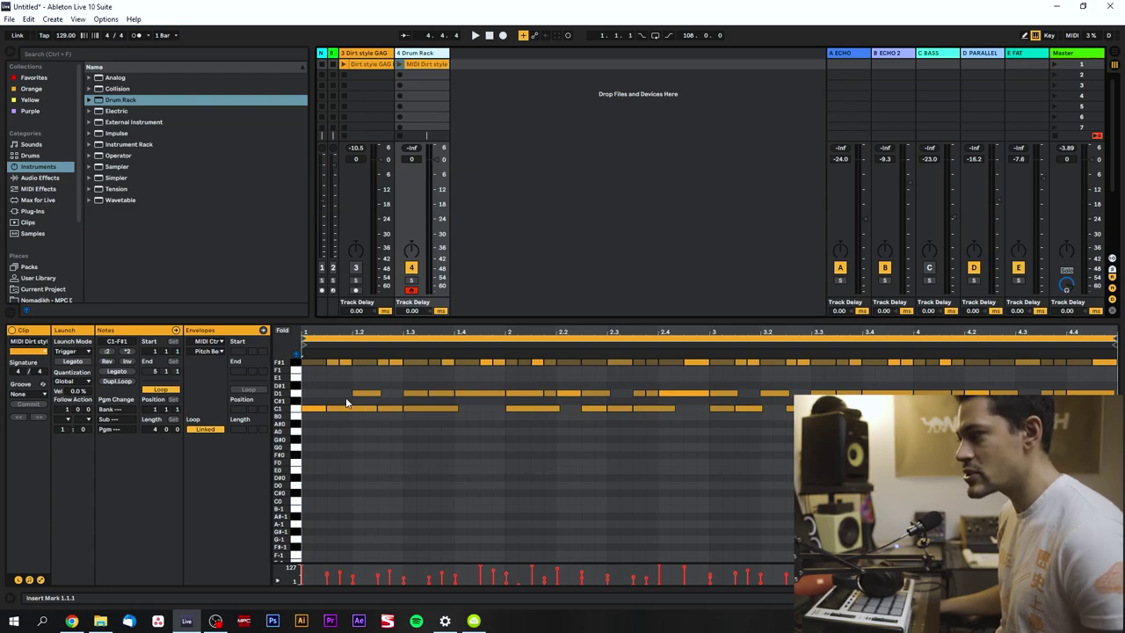
# Select the C1, D1 and F#1 note rows, then show the Drum Rack device and its pads.
pyautogui.click(296, 410)
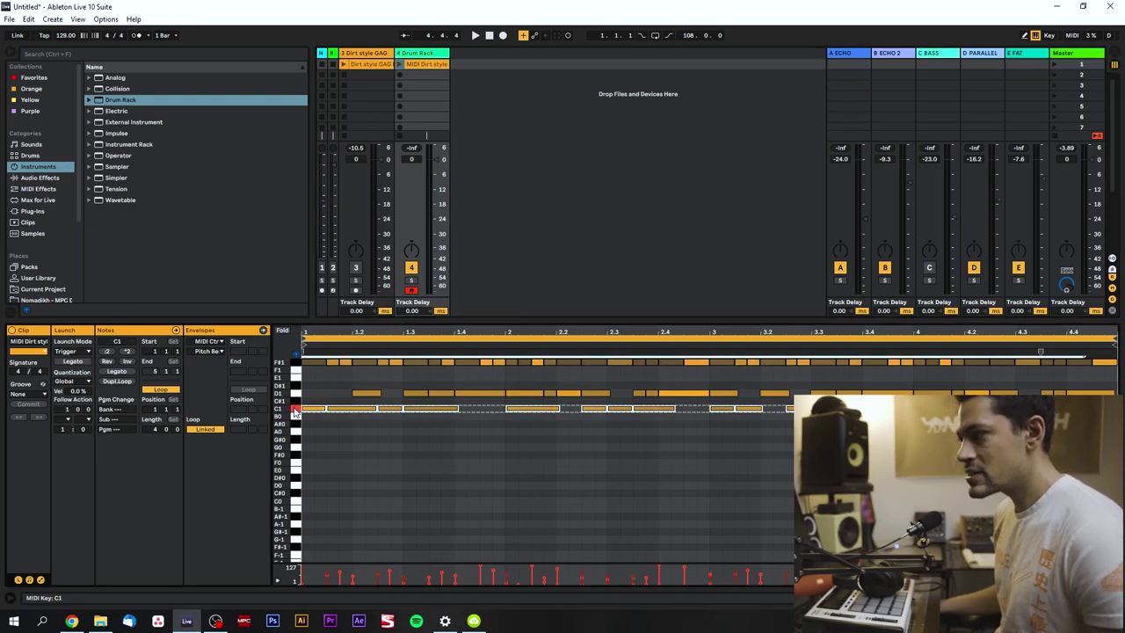
pyautogui.click(296, 393)
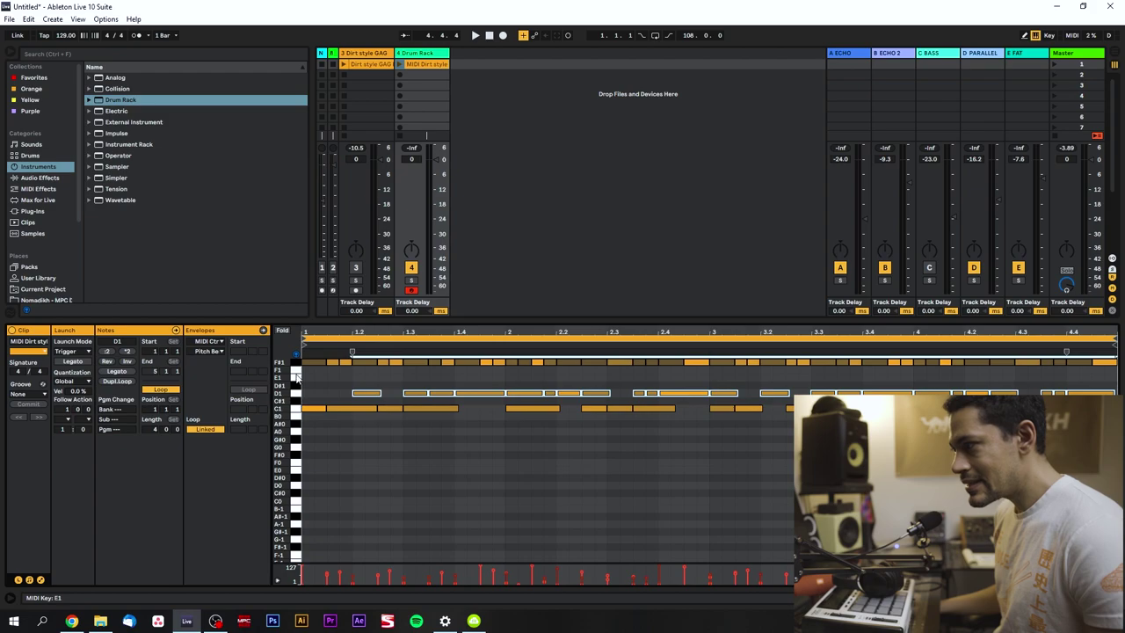
pyautogui.click(296, 364)
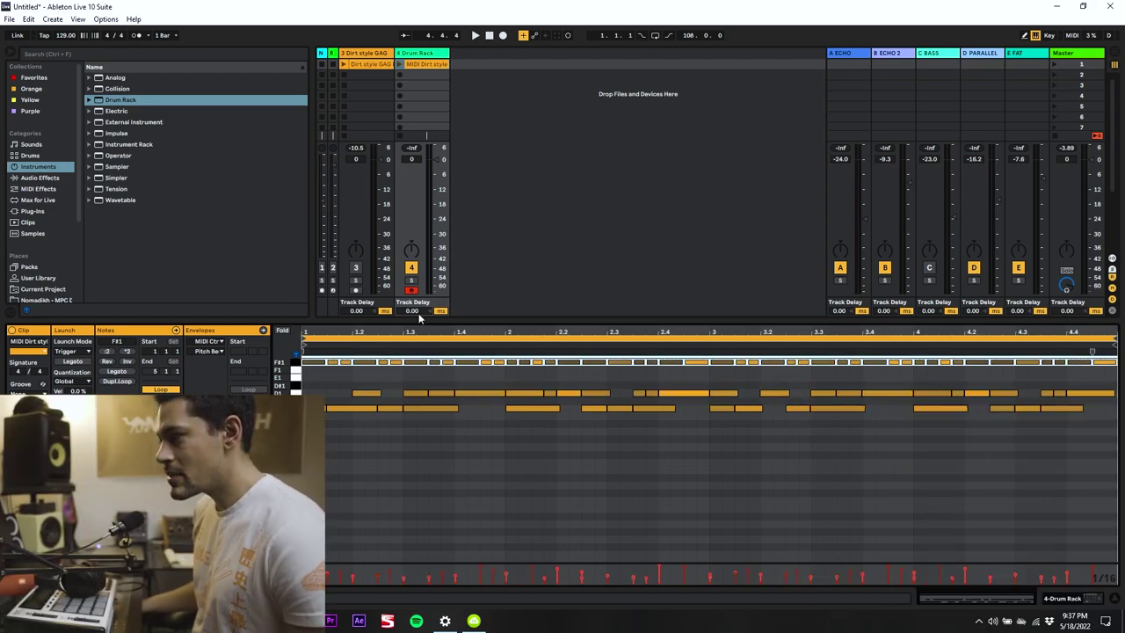
pyautogui.click(419, 55)
pyautogui.click(419, 54)
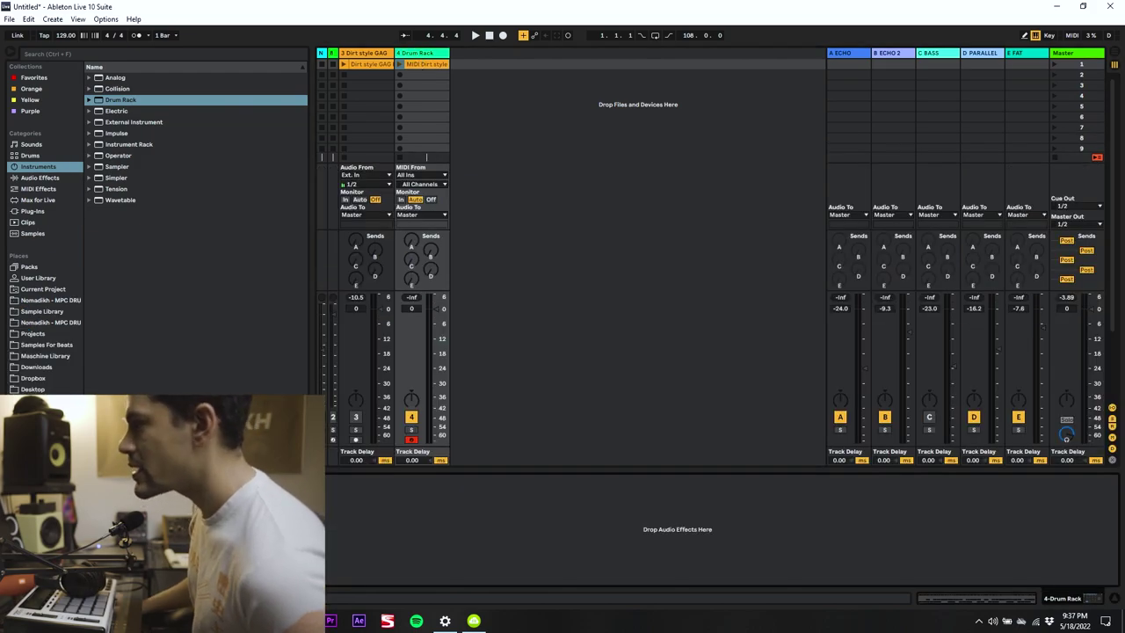
# Load kick_dirty_01 from the Places sample folder onto pad C1.
pyautogui.click(46, 300)
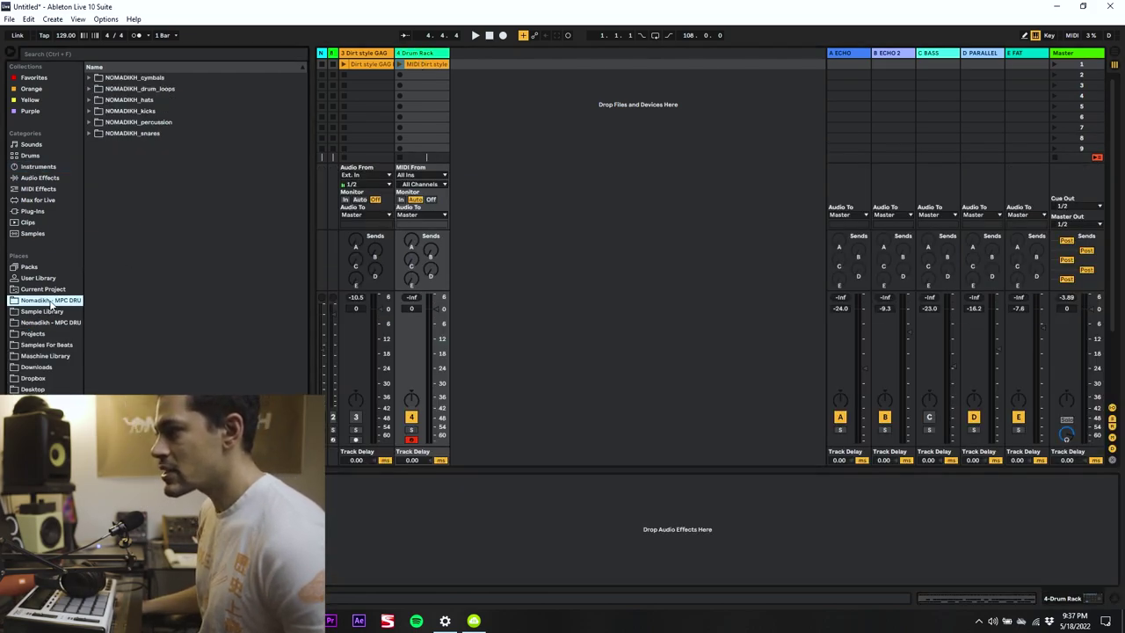
pyautogui.click(89, 111)
pyautogui.click(158, 144)
pyautogui.moveTo(151, 146); pyautogui.dragTo(54, 572)
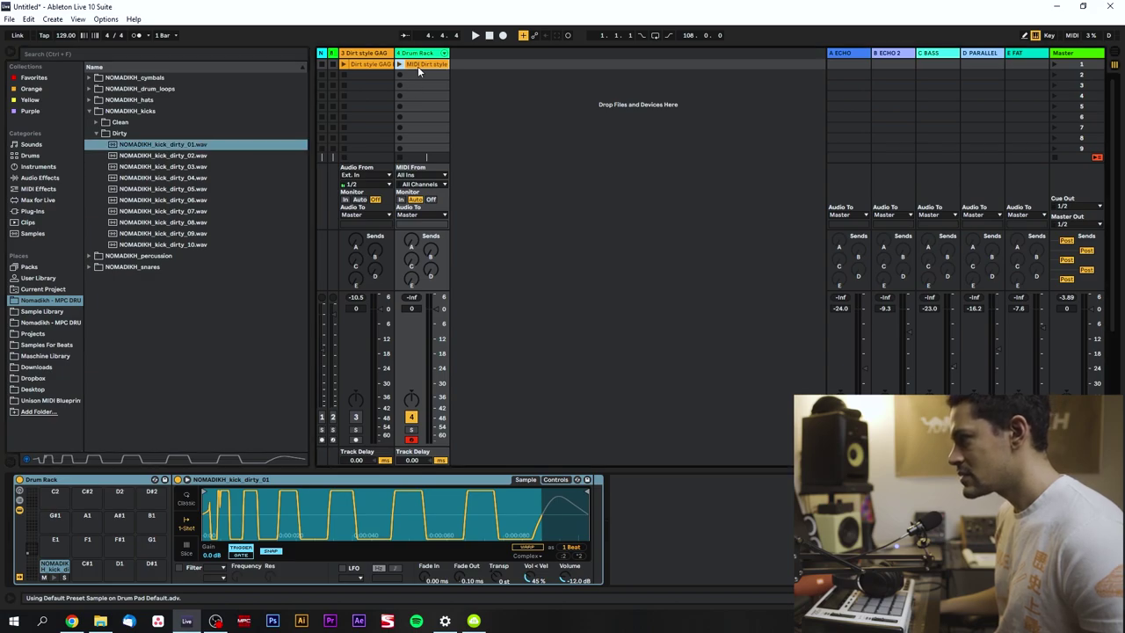
pyautogui.doubleClick(420, 65)
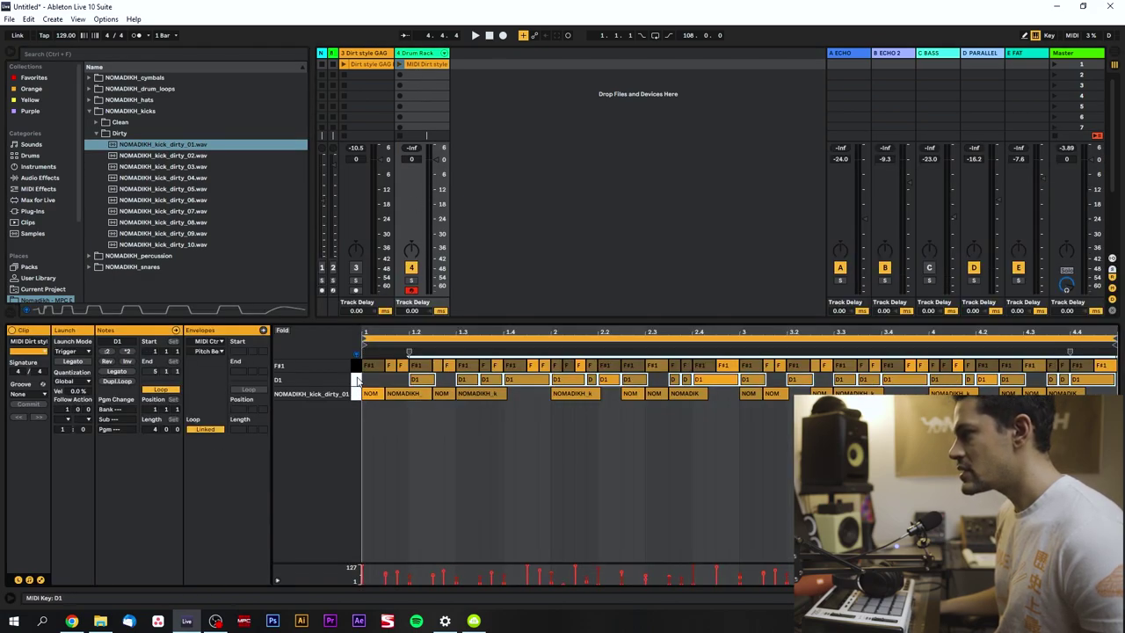
# Pick the snare_dirty_02 sample from the snares folder for pad D1.
pyautogui.click(88, 110)
pyautogui.click(89, 133)
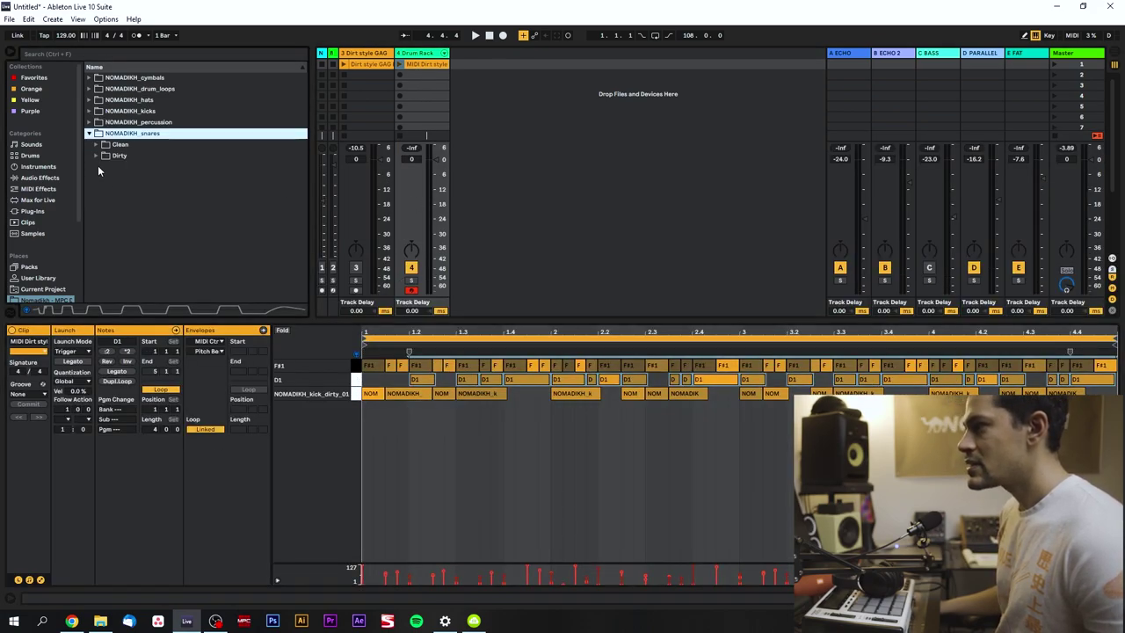
pyautogui.click(96, 156)
pyautogui.click(160, 179)
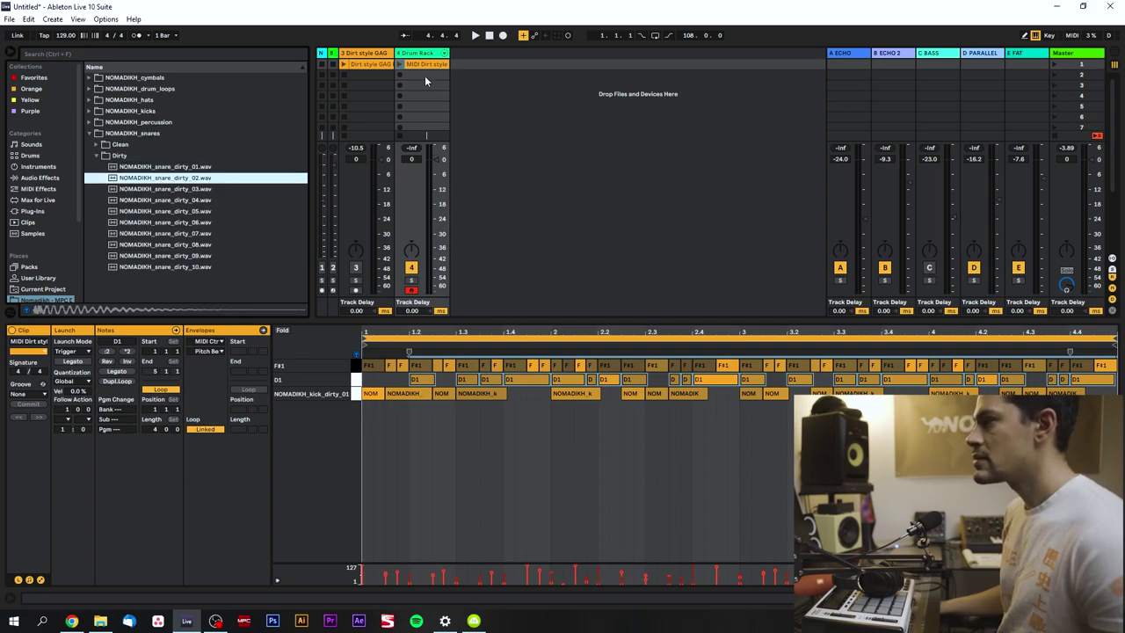
pyautogui.hotkey('shift', 'Tab')
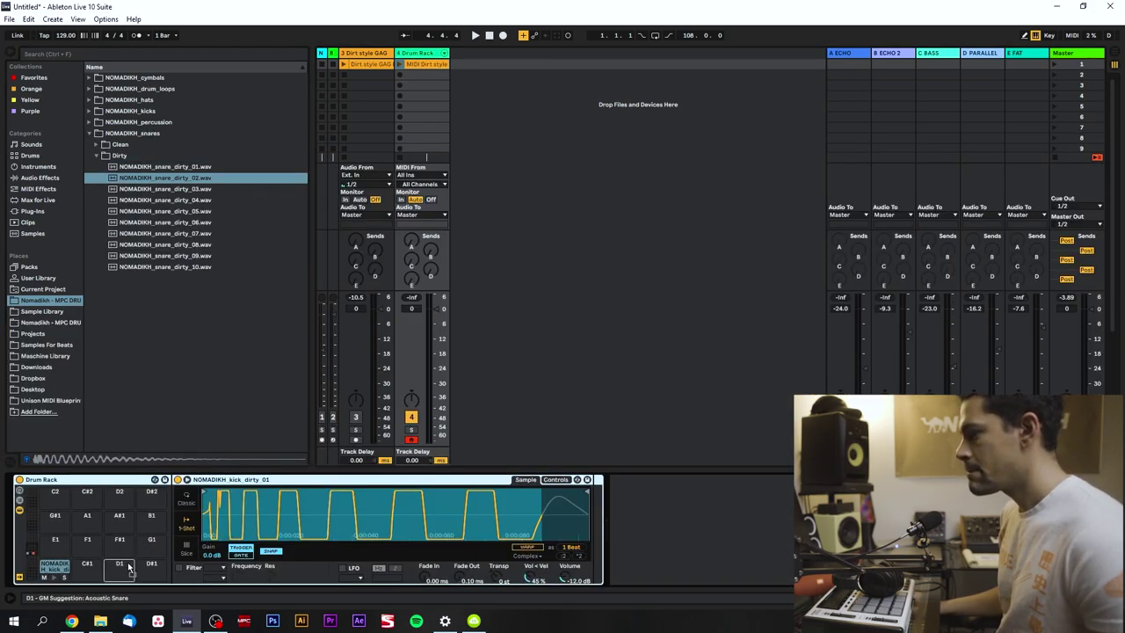
pyautogui.hotkey('shift', 'Tab')
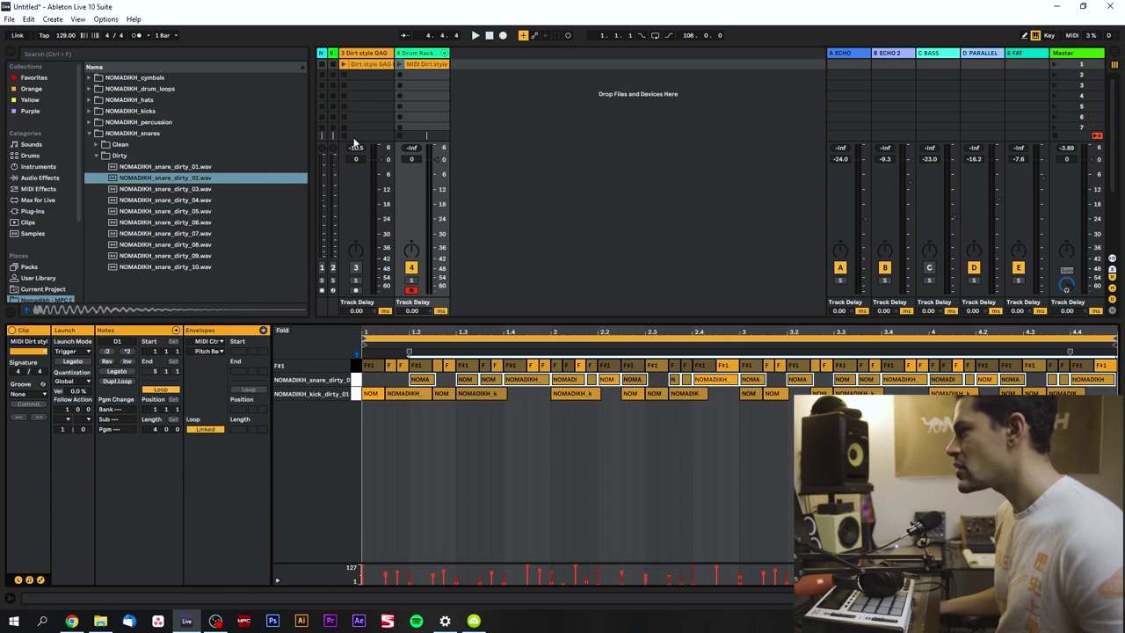
# Load hat_clean_05 onto pad F#1 and reopen the MIDI clip's notes.
pyautogui.click(89, 99)
pyautogui.click(99, 165)
pyautogui.hotkey('shift', 'Tab')
pyautogui.moveTo(112, 171); pyautogui.dragTo(125, 550)
pyautogui.click(419, 63)
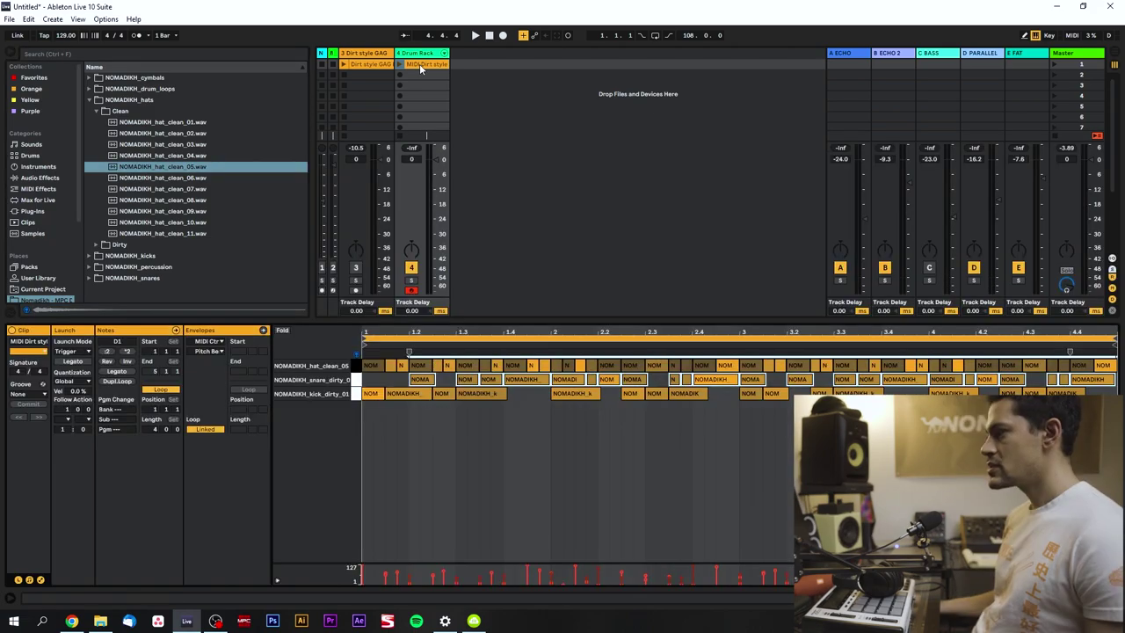
# Launch the Drum Rack clip and delete four snare notes between beats 1.3 and 2.1.
pyautogui.click(400, 64)
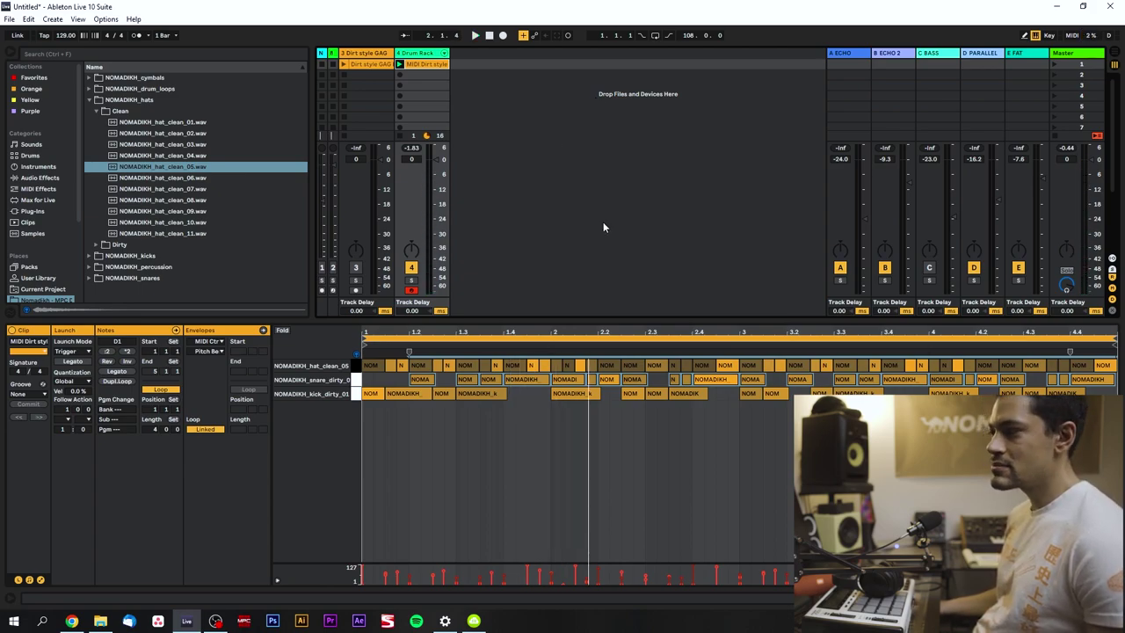
pyautogui.click(503, 463)
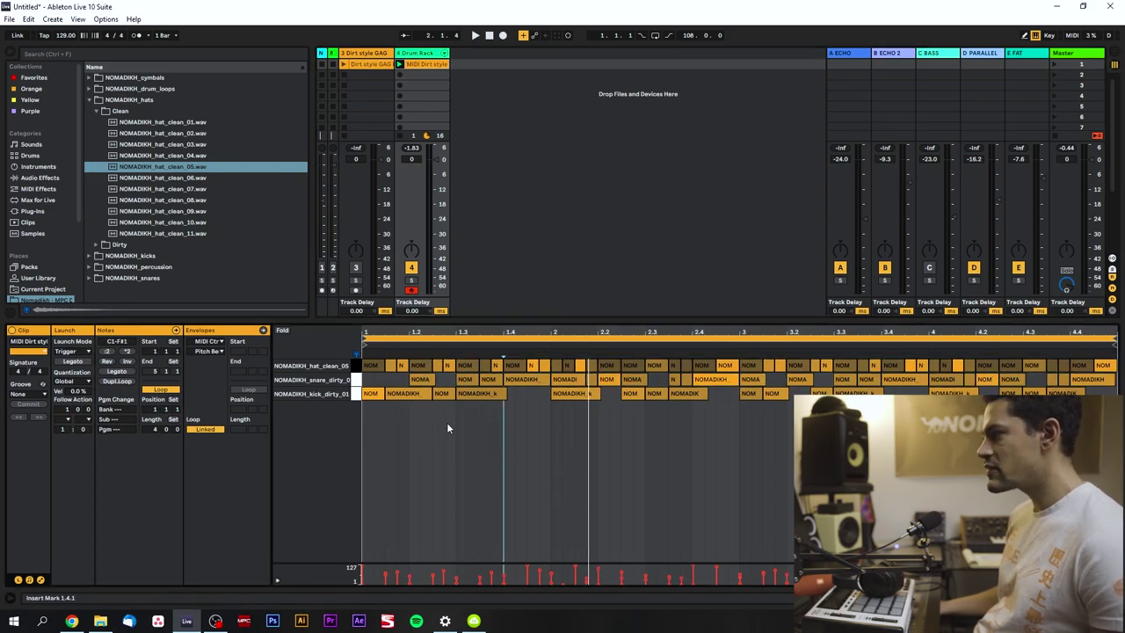
pyautogui.doubleClick(462, 377)
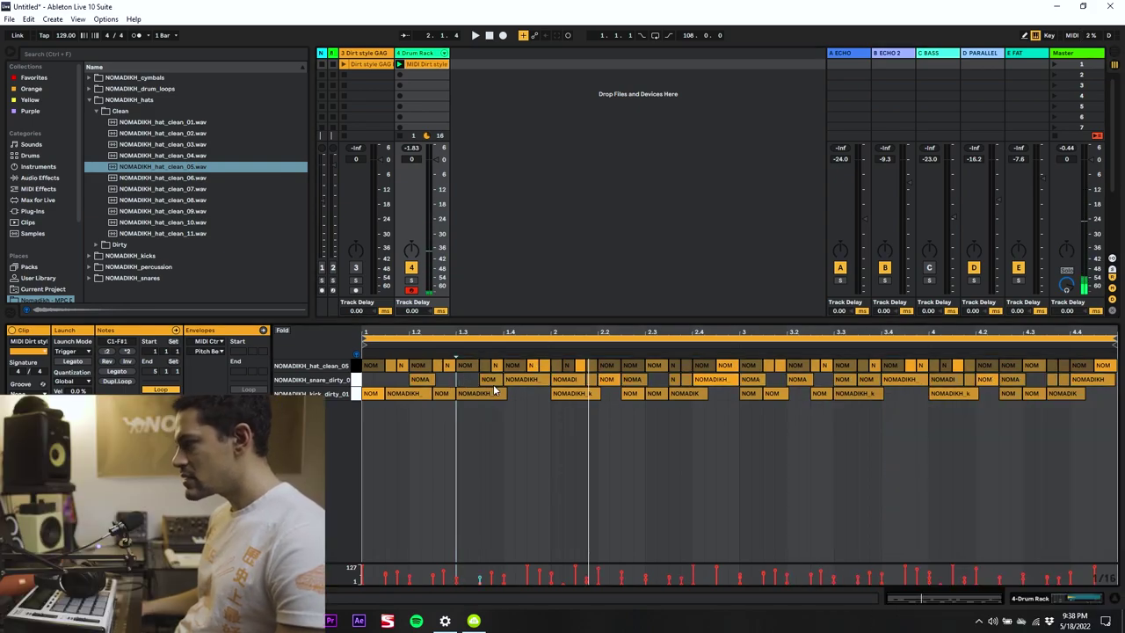
pyautogui.doubleClick(491, 381)
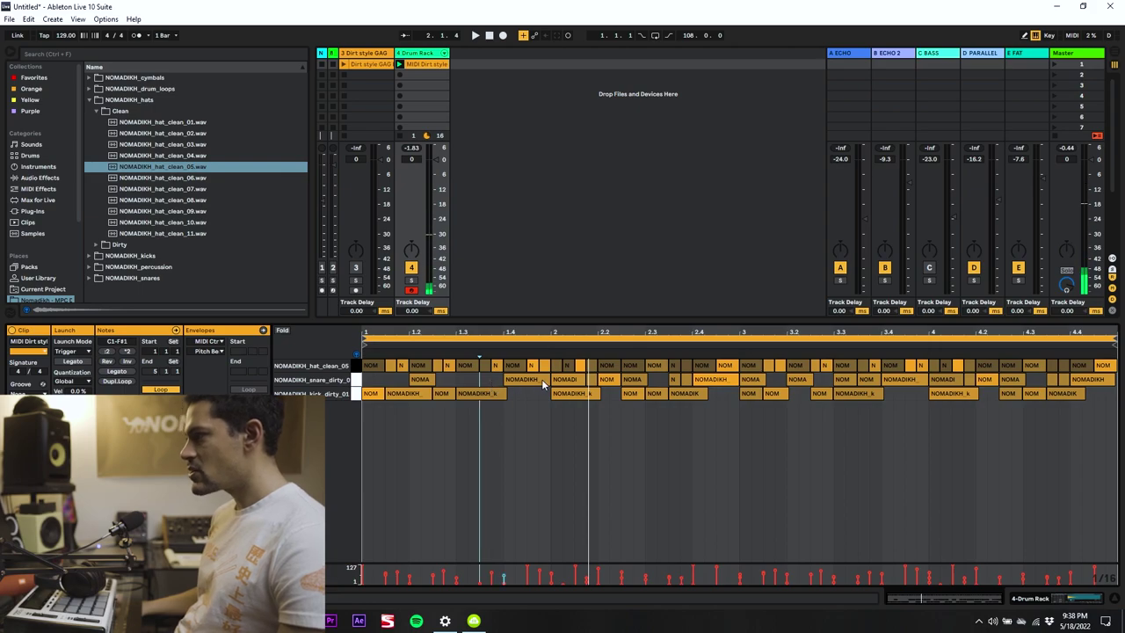
pyautogui.doubleClick(569, 378)
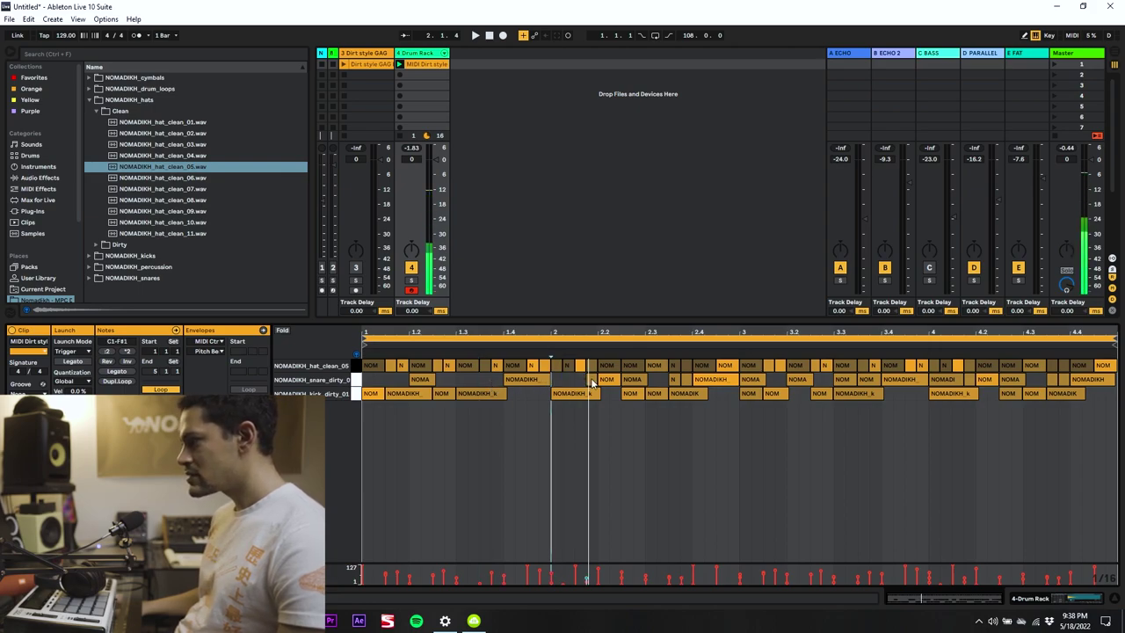
pyautogui.doubleClick(633, 379)
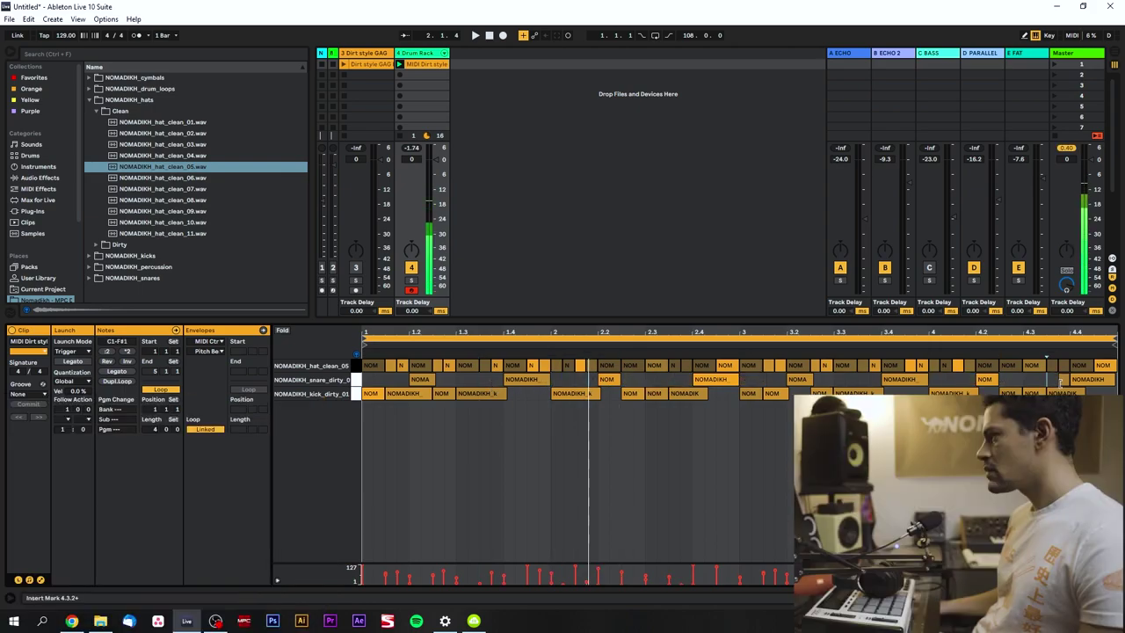
# Restart playback from the clip start and reactivate track 3, Dirt style GAG.
pyautogui.click(1059, 380)
pyautogui.press('space')
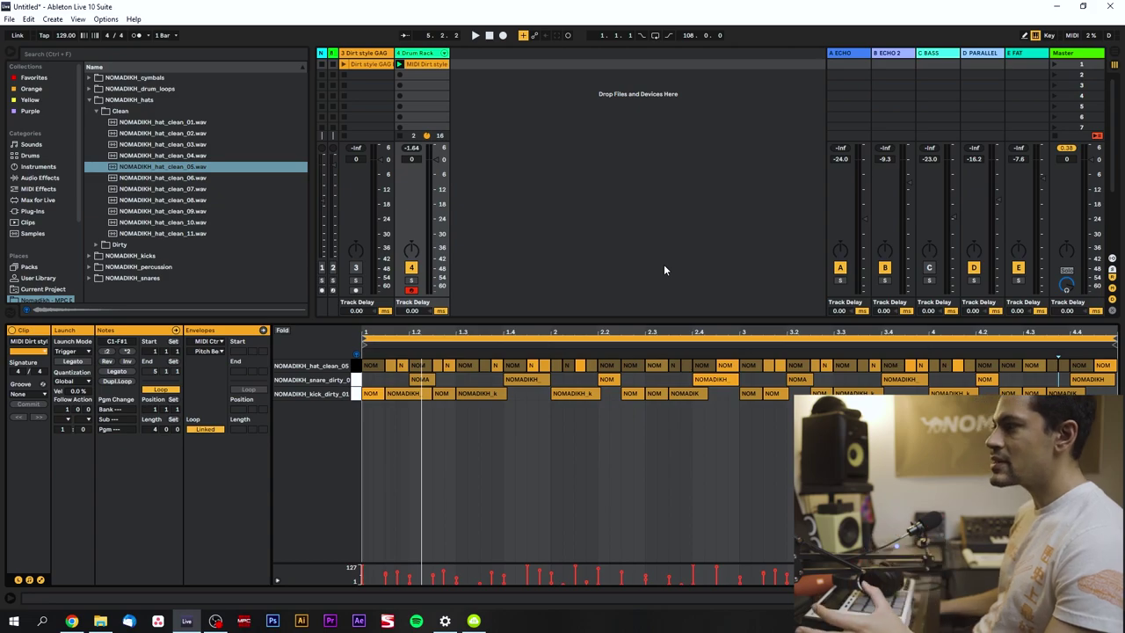
pyautogui.click(354, 269)
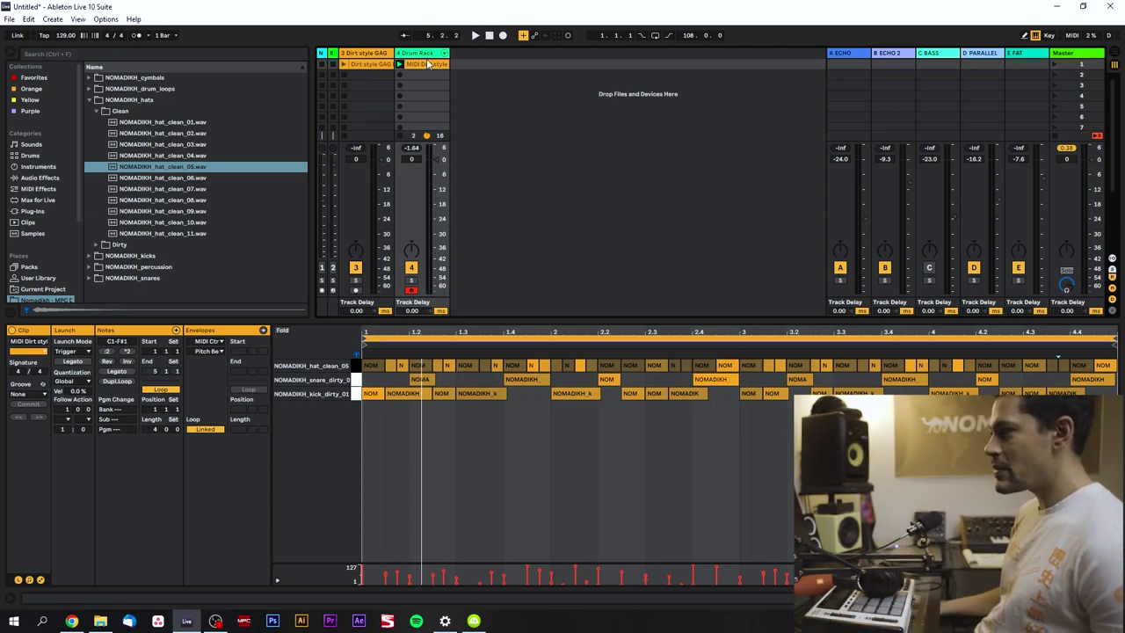
pyautogui.click(357, 368)
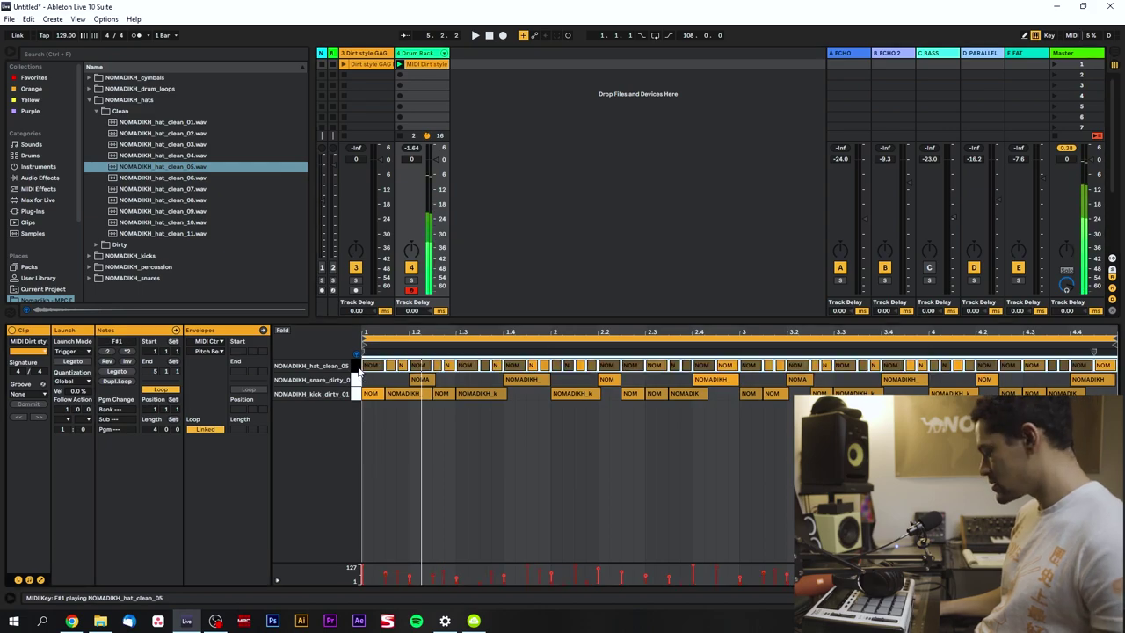
pyautogui.click(357, 382)
pyautogui.click(357, 396)
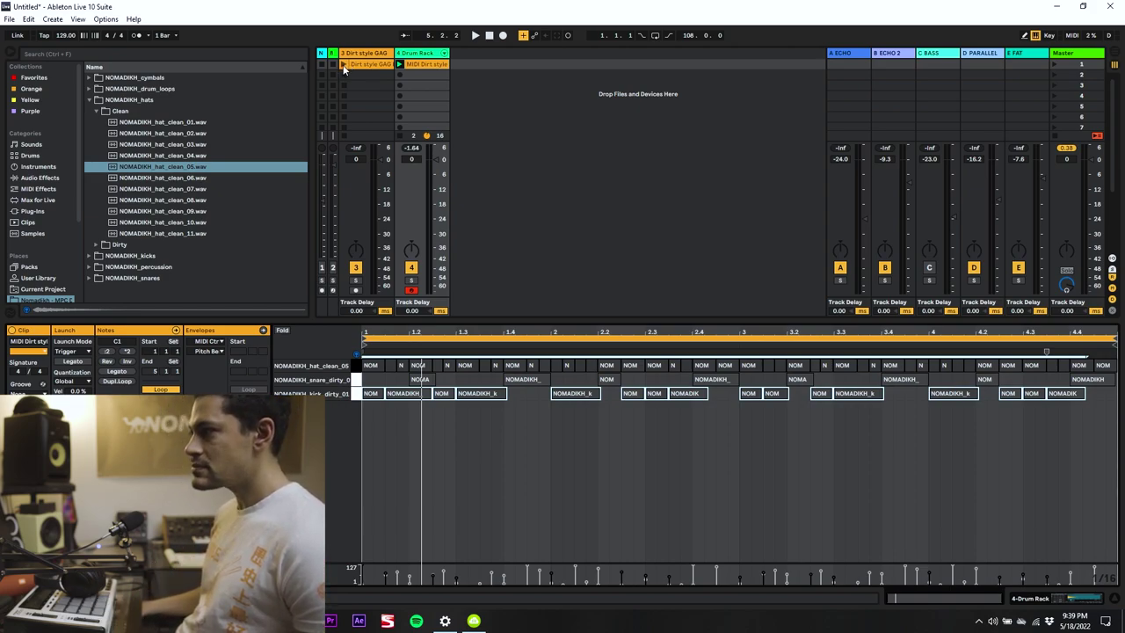
pyautogui.click(345, 64)
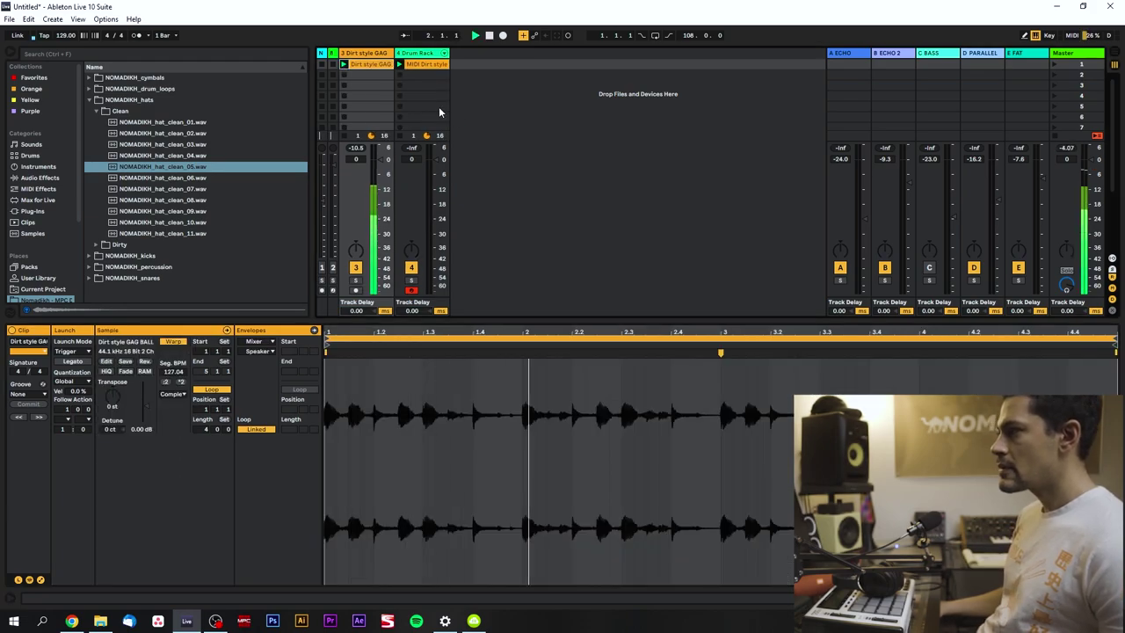
pyautogui.click(428, 64)
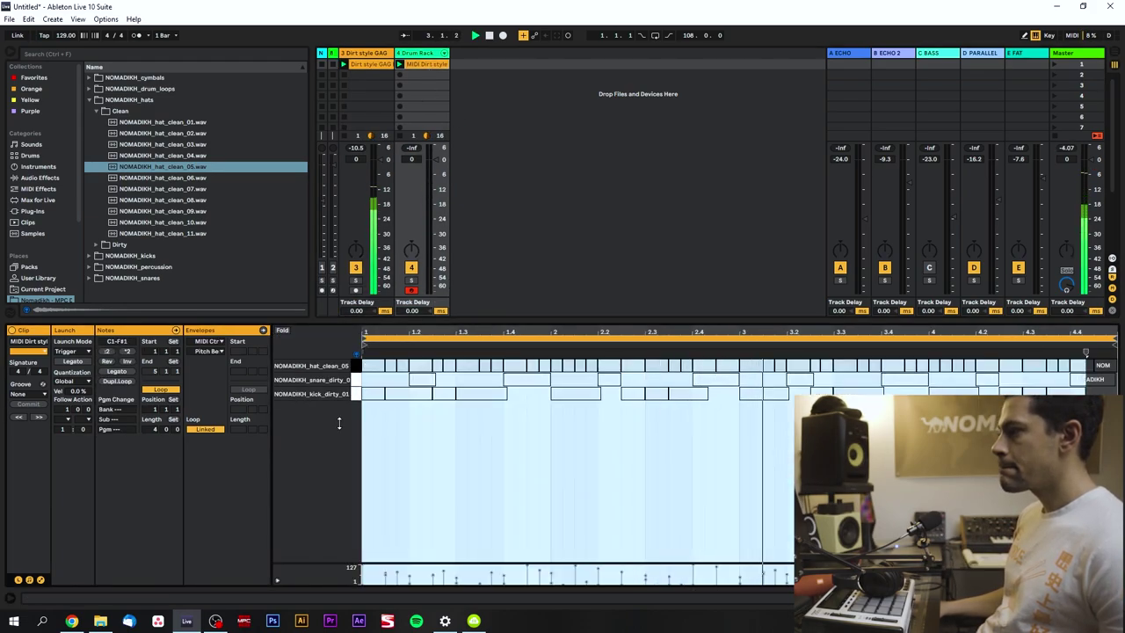
pyautogui.click(356, 399)
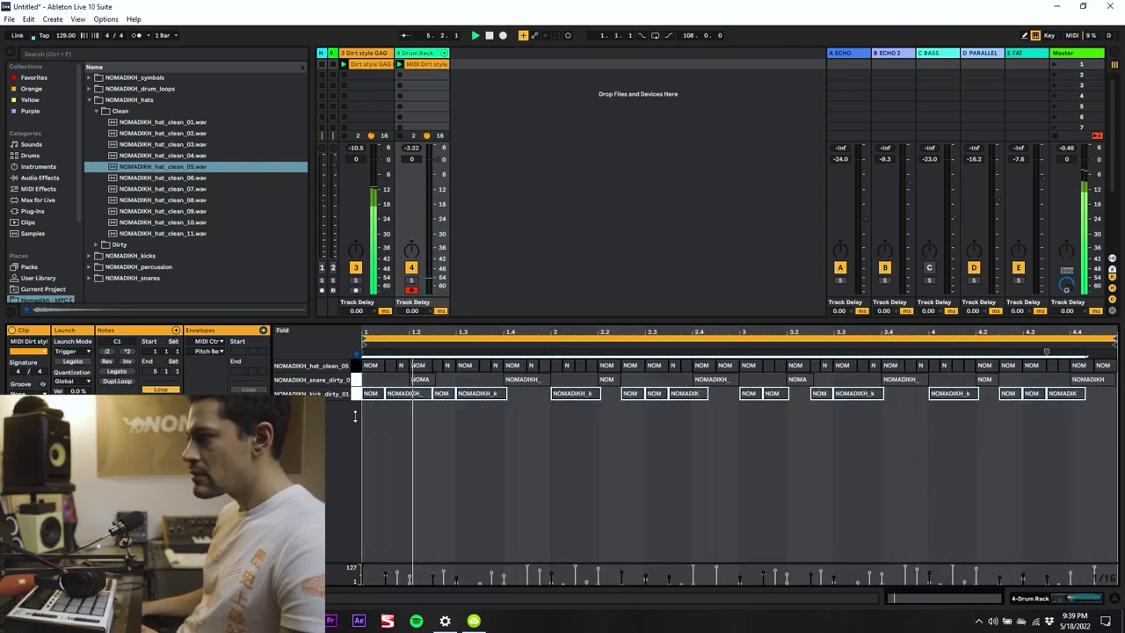
pyautogui.click(358, 397)
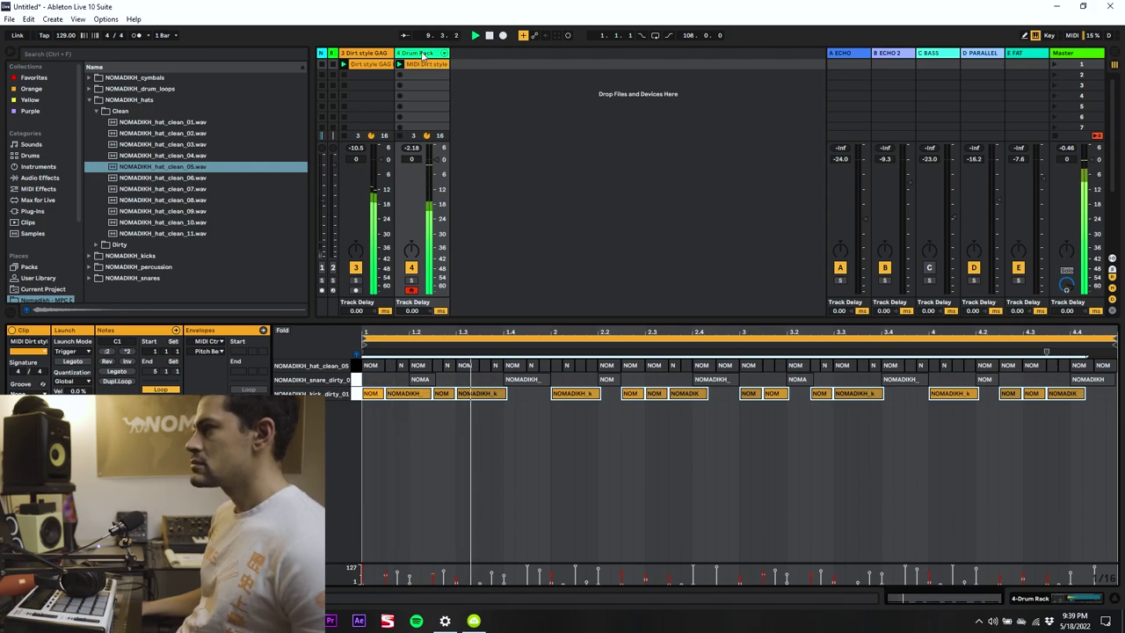
pyautogui.press('space')
pyautogui.click(417, 433)
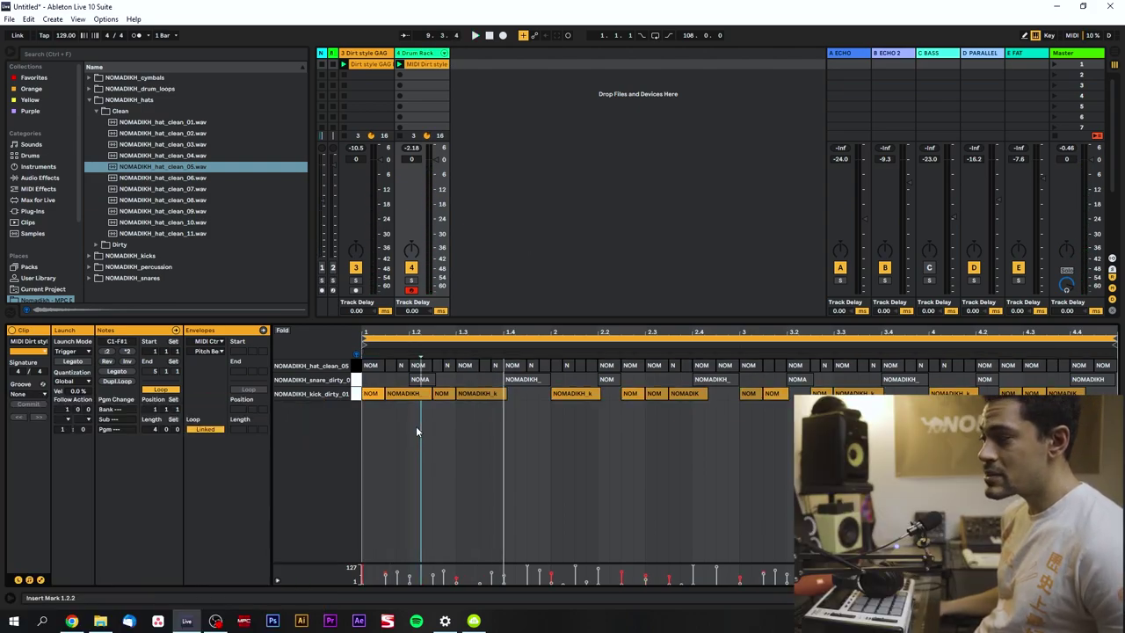
# Select the first C1 kick note and drag the velocity lane up to full height.
pyautogui.click(371, 393)
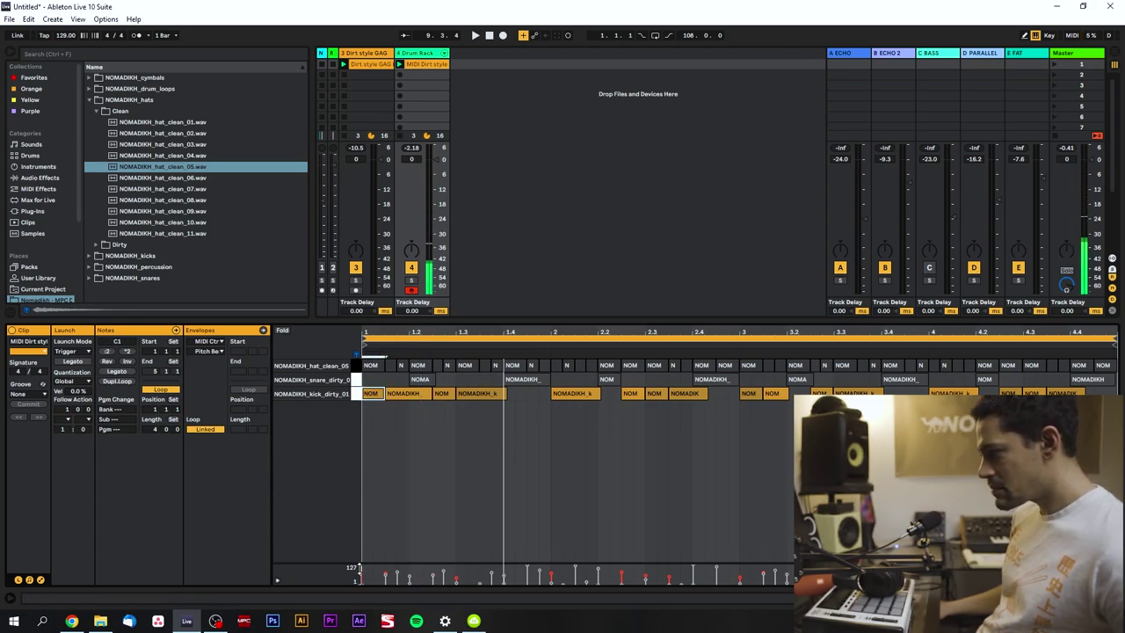
pyautogui.moveTo(384, 563); pyautogui.dragTo(372, 393)
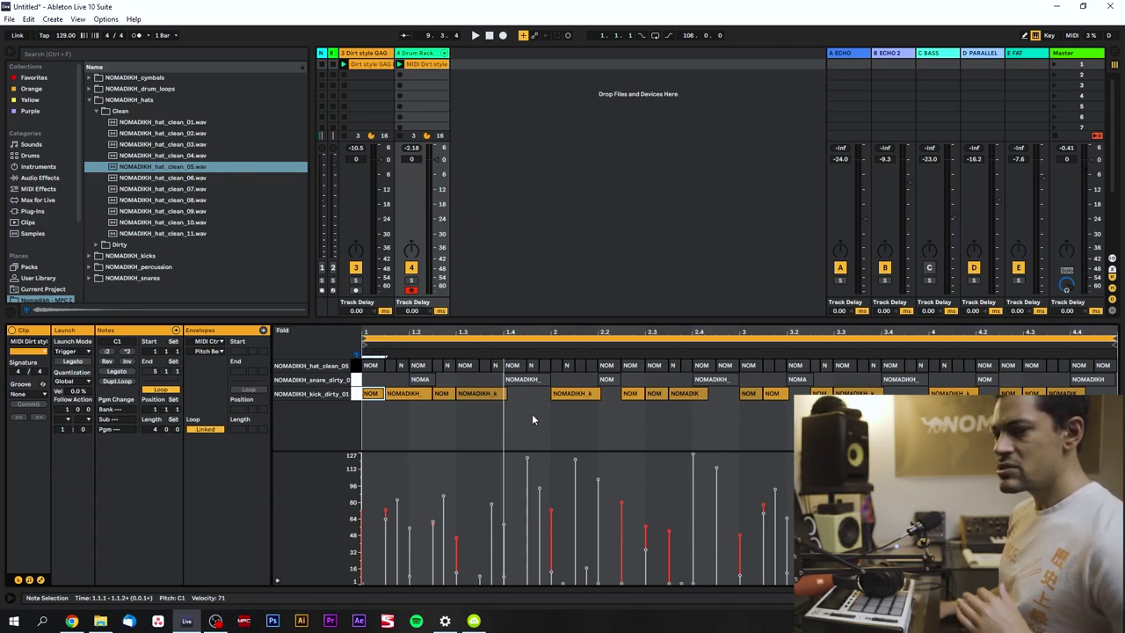
# Deactivate the Drum Rack track and open the C1 pad's NOMADIKH_kick_dirty_01 sample.
pyautogui.click(422, 53)
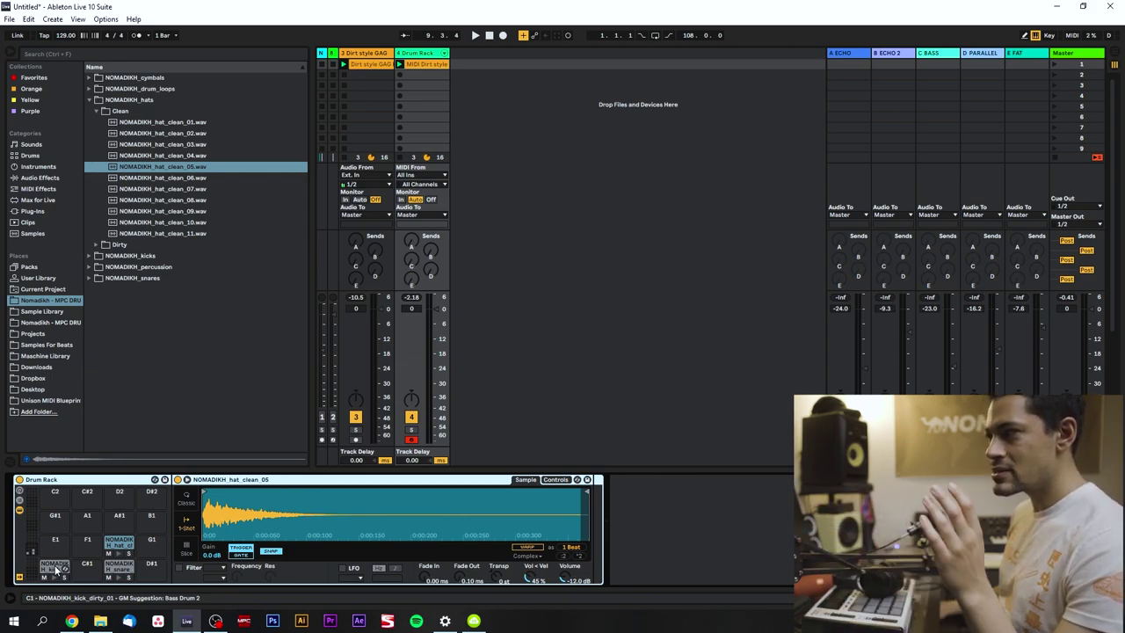
pyautogui.click(414, 420)
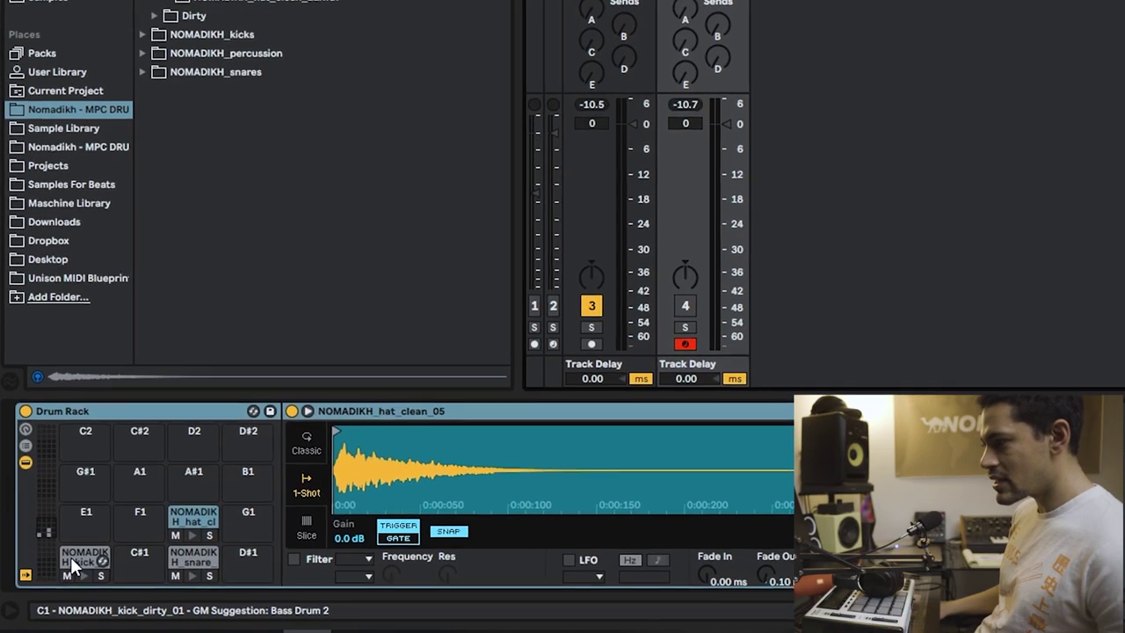
pyautogui.click(47, 567)
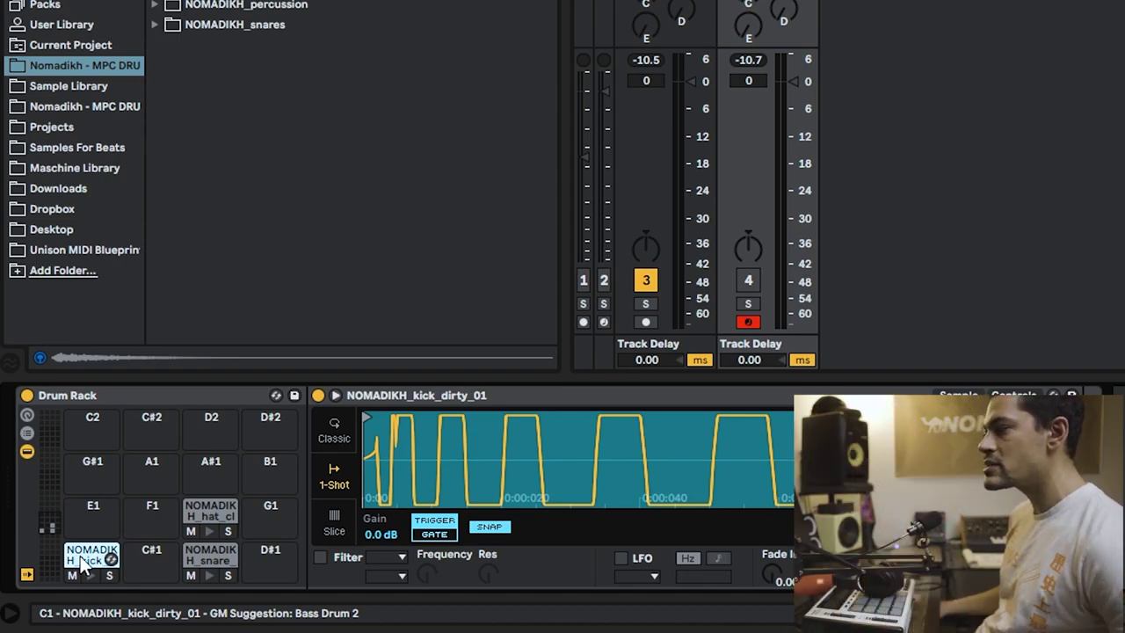
# Enable the kick sample's low-pass filter and sweep its cutoff between 481 Hz and 22.0 kHz.
pyautogui.click(321, 557)
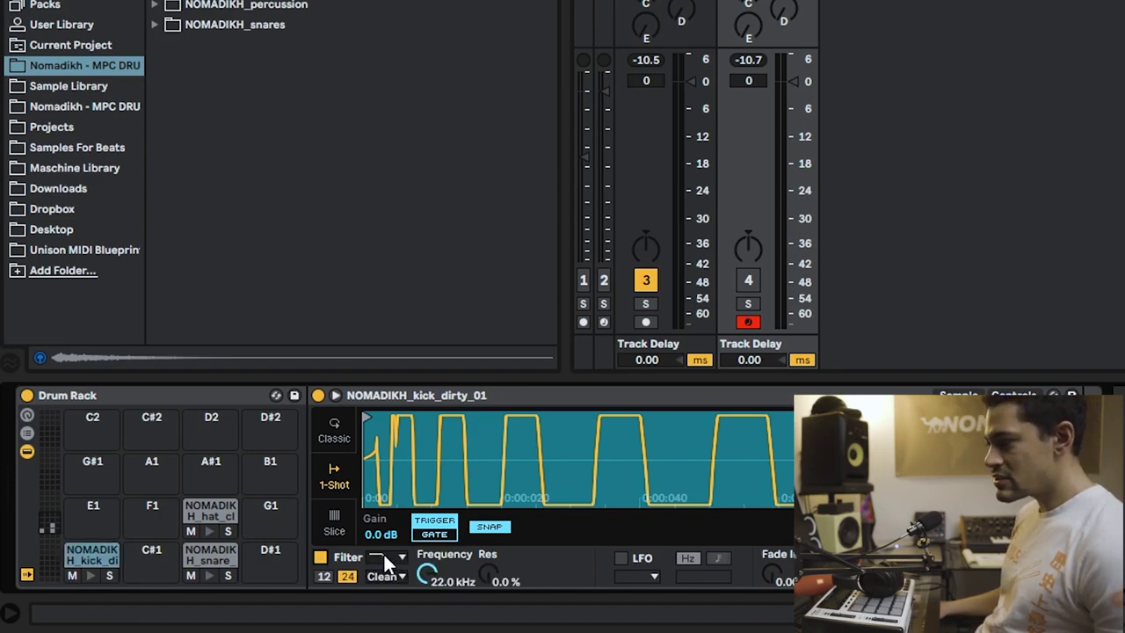
pyautogui.click(383, 558)
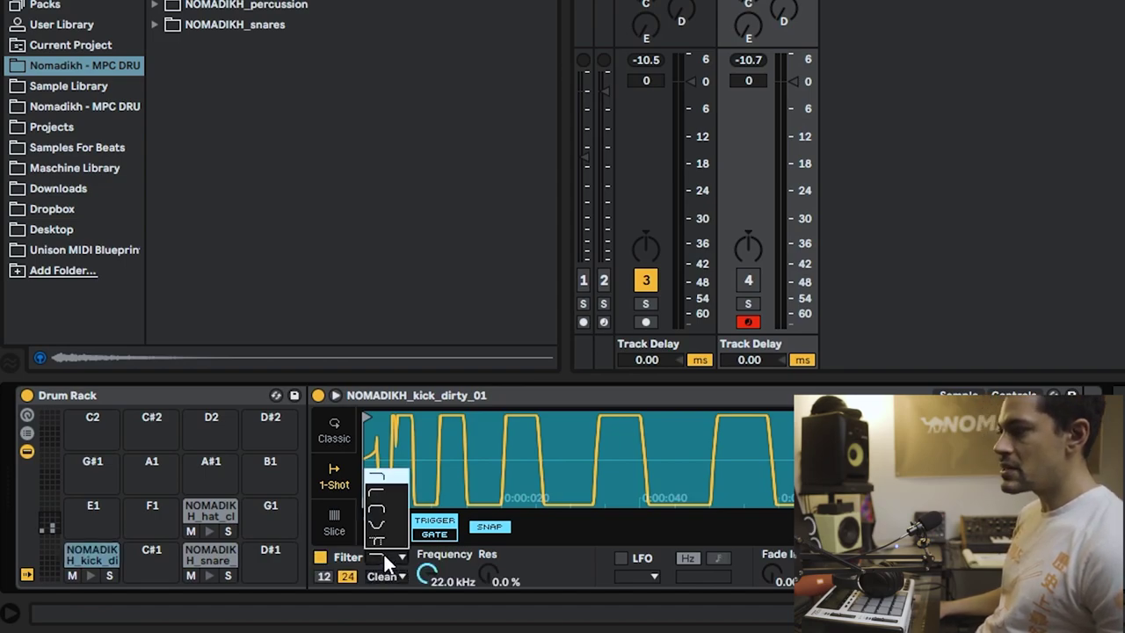
pyautogui.click(391, 478)
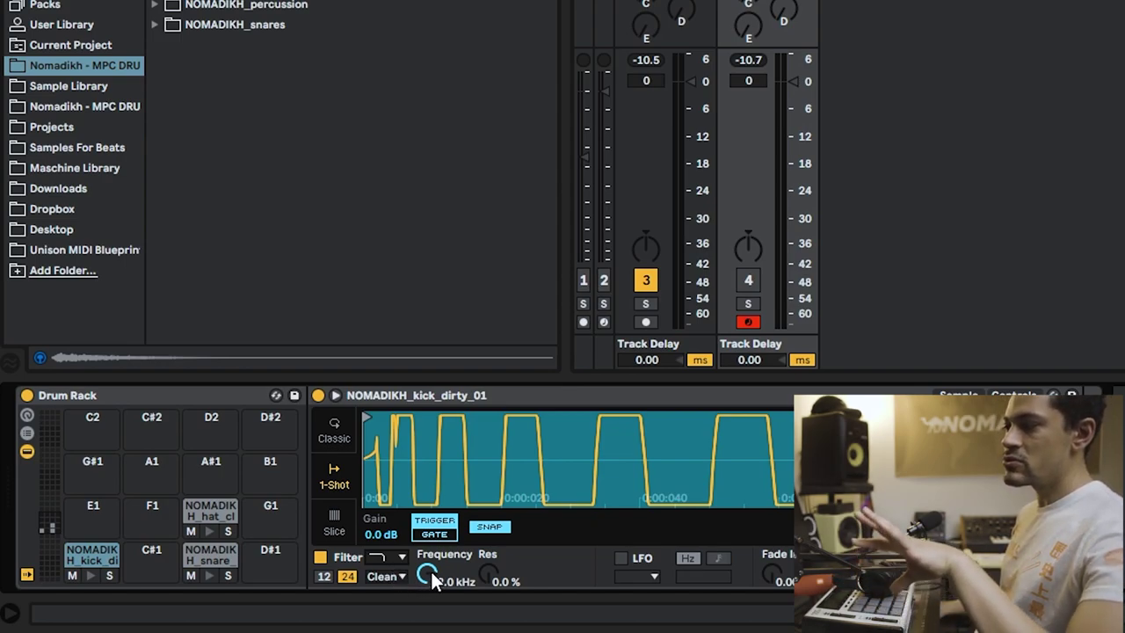
pyautogui.moveTo(431, 570)
pyautogui.mouseDown()
pyautogui.moveTo(431, 620)
pyautogui.moveTo(433, 582)
pyautogui.mouseUp()
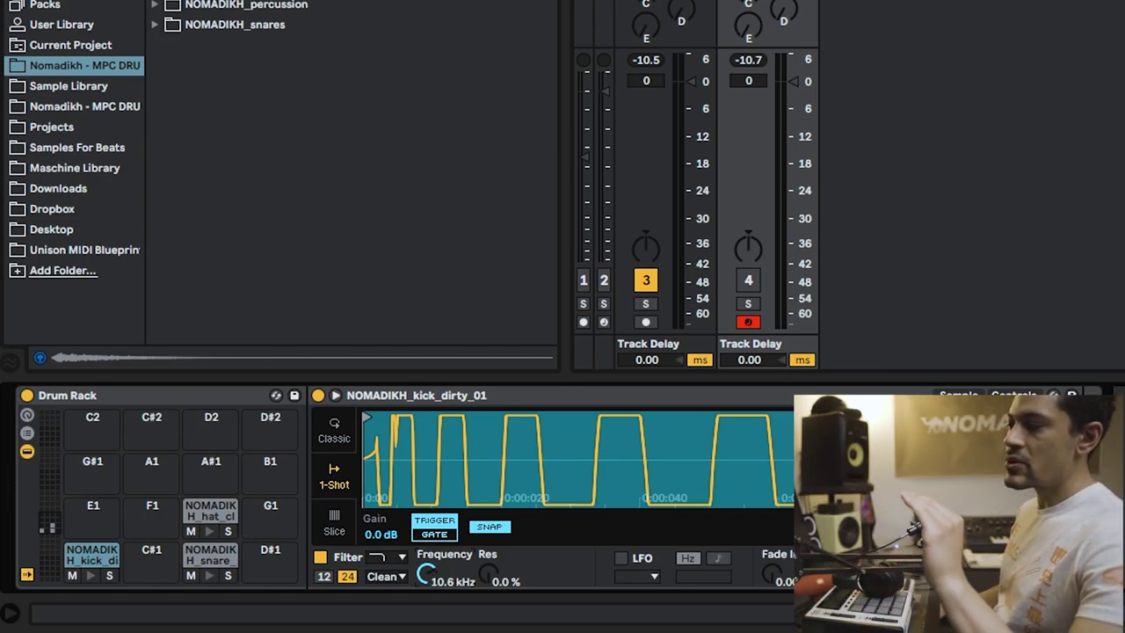
pyautogui.moveTo(431, 582); pyautogui.dragTo(430, 615)
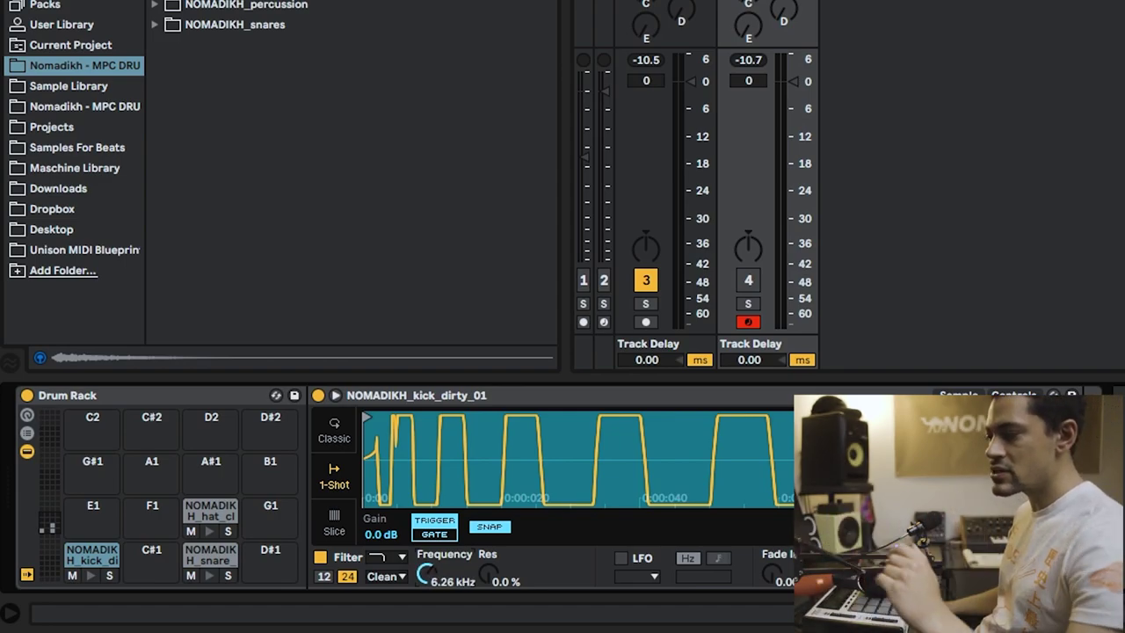
pyautogui.moveTo(431, 615); pyautogui.dragTo(431, 571)
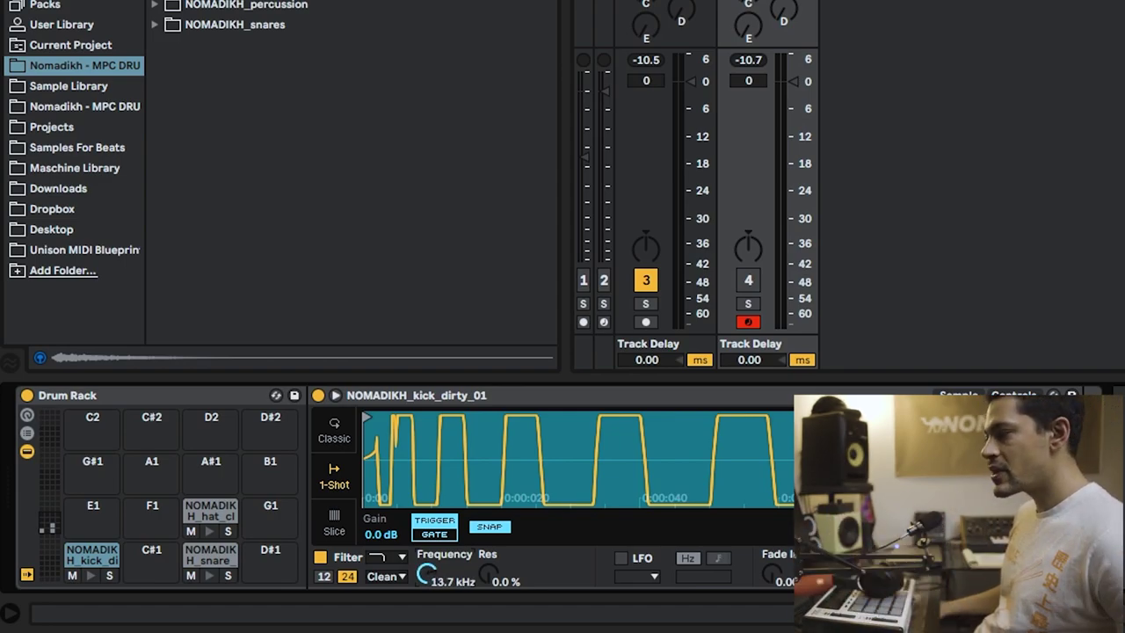
# Solo the Drum Rack track, settle the filter cutoff at 812 Hz, then unsolo.
pyautogui.click(748, 303)
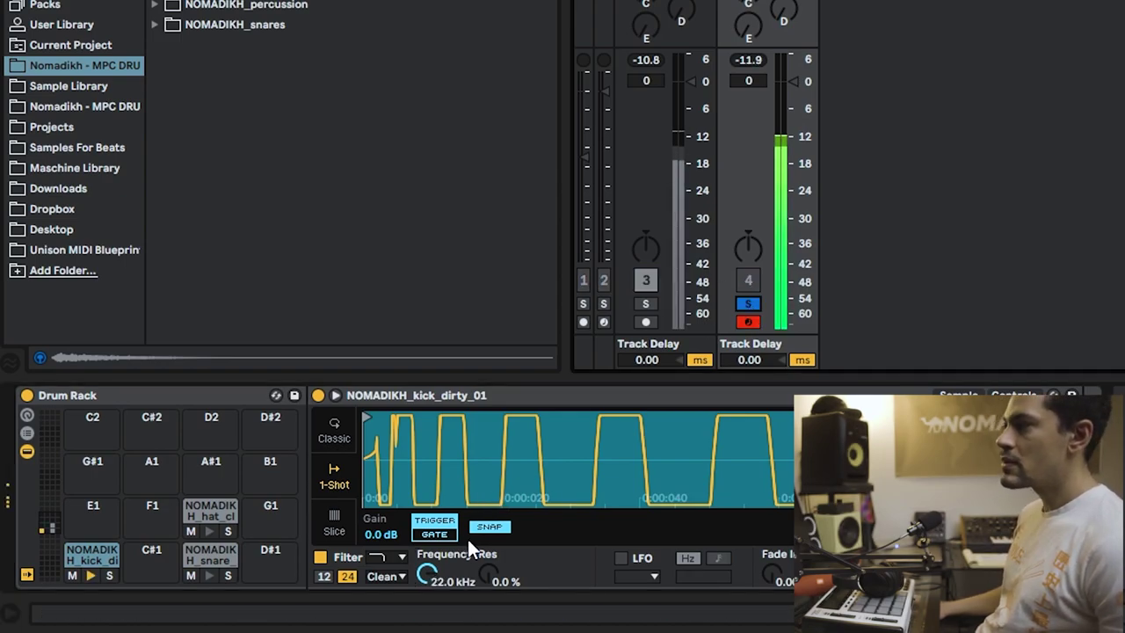
pyautogui.moveTo(428, 573); pyautogui.dragTo(428, 624)
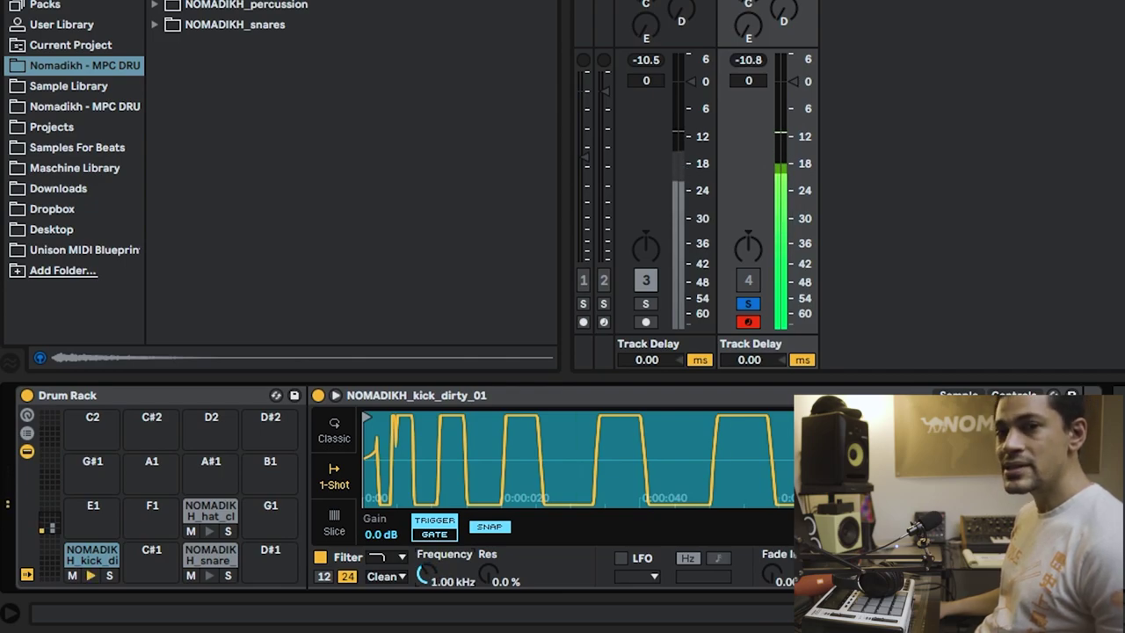
pyautogui.moveTo(426, 576); pyautogui.dragTo(426, 585)
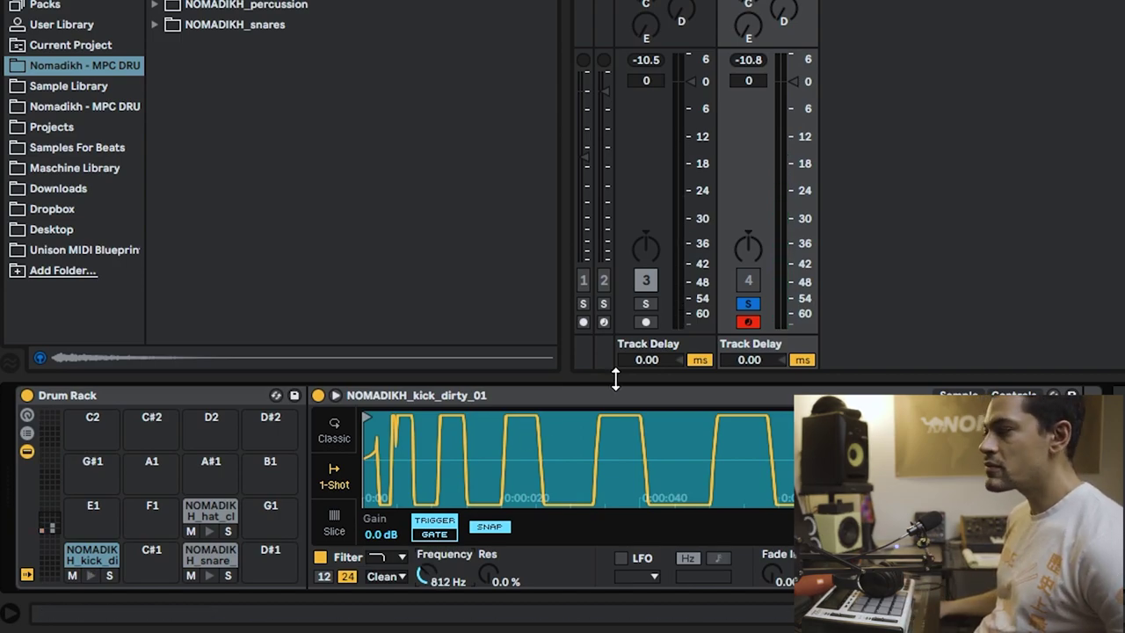
pyautogui.click(747, 307)
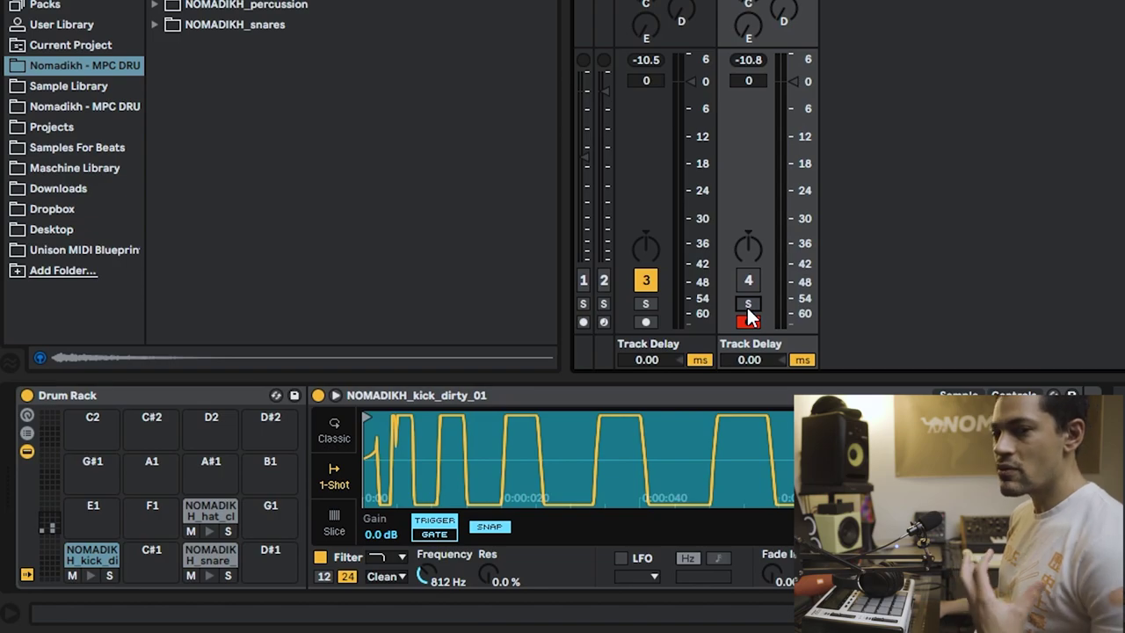
# Reactivate the Drum Rack track, raise cutoff to 1.45 kHz, and switch the filter from OSR to MS2.
pyautogui.click(749, 280)
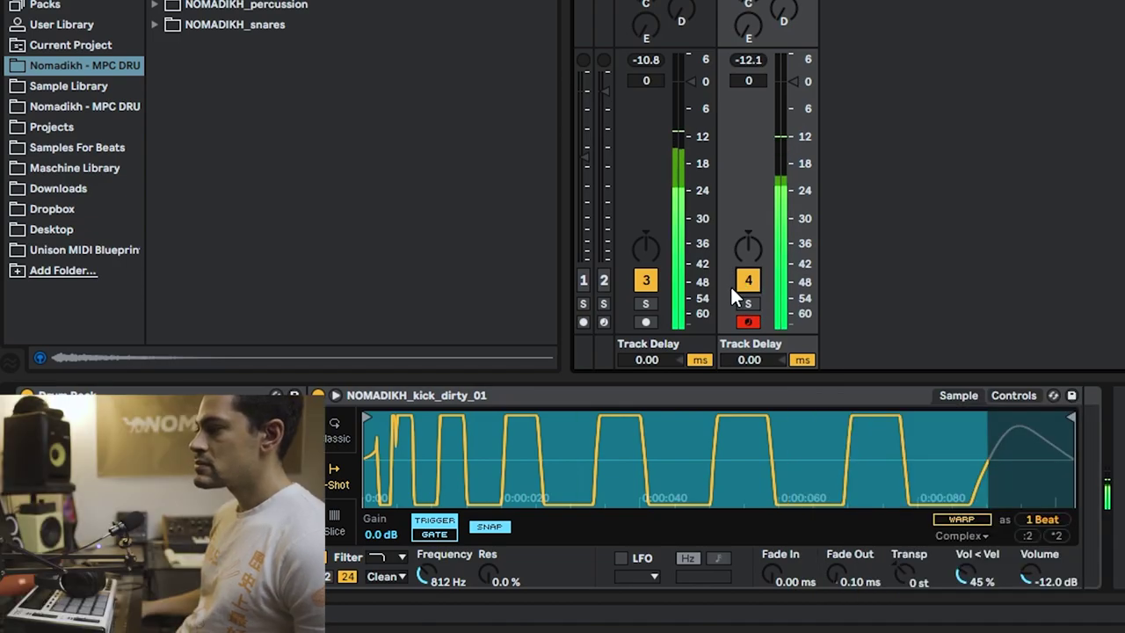
pyautogui.moveTo(437, 590)
pyautogui.mouseDown()
pyautogui.moveTo(437, 560)
pyautogui.moveTo(437, 581)
pyautogui.mouseUp()
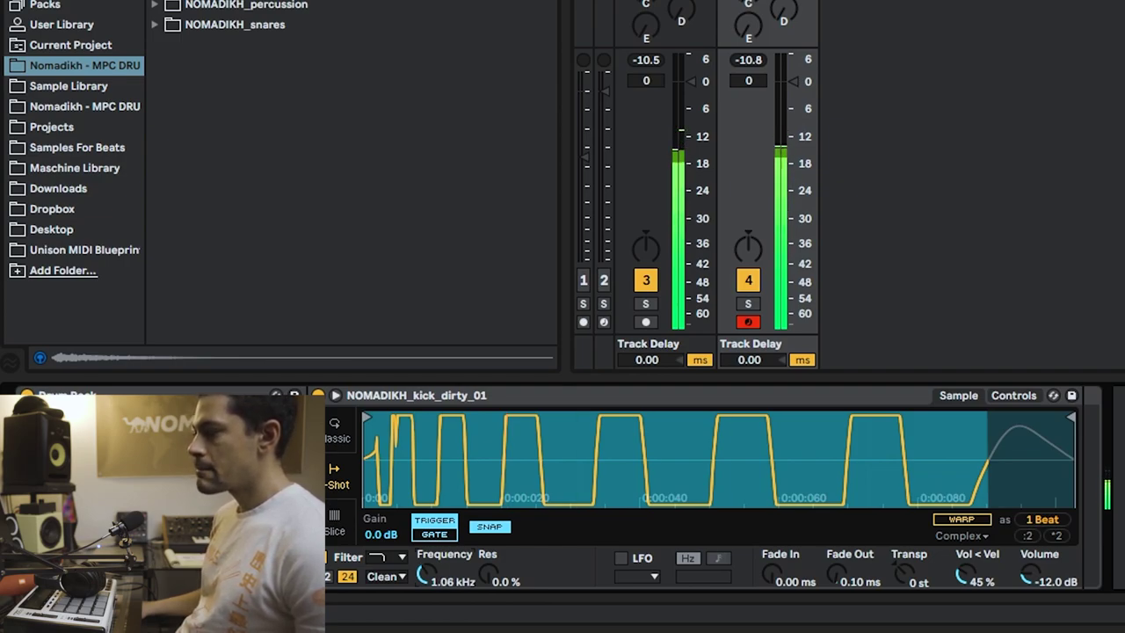
pyautogui.click(388, 576)
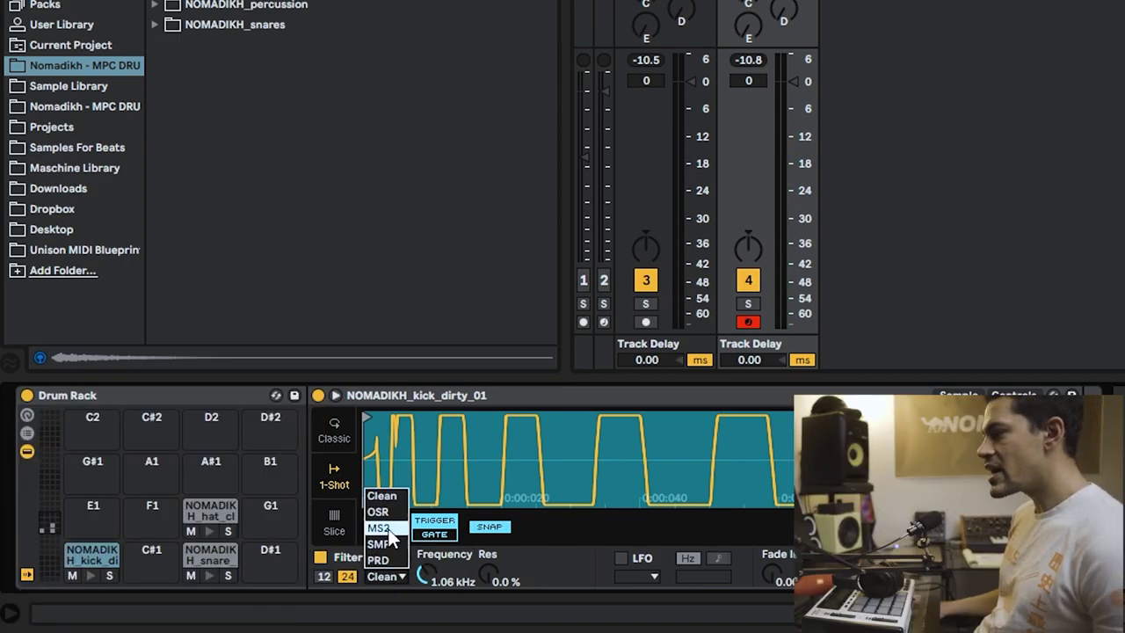
pyautogui.click(383, 511)
pyautogui.click(380, 576)
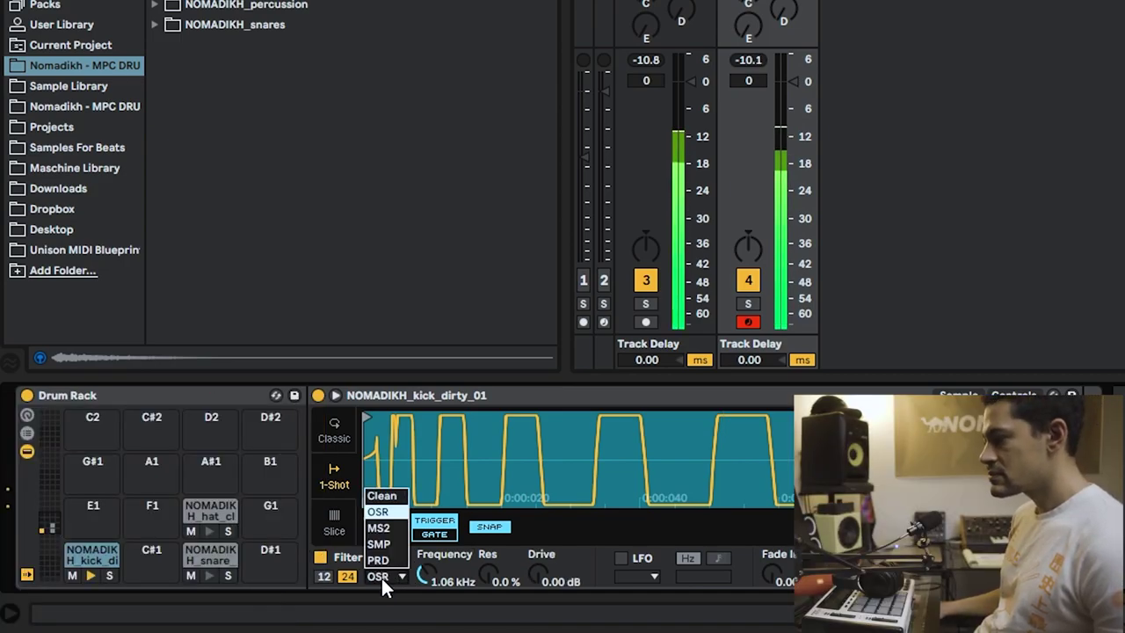
pyautogui.click(385, 536)
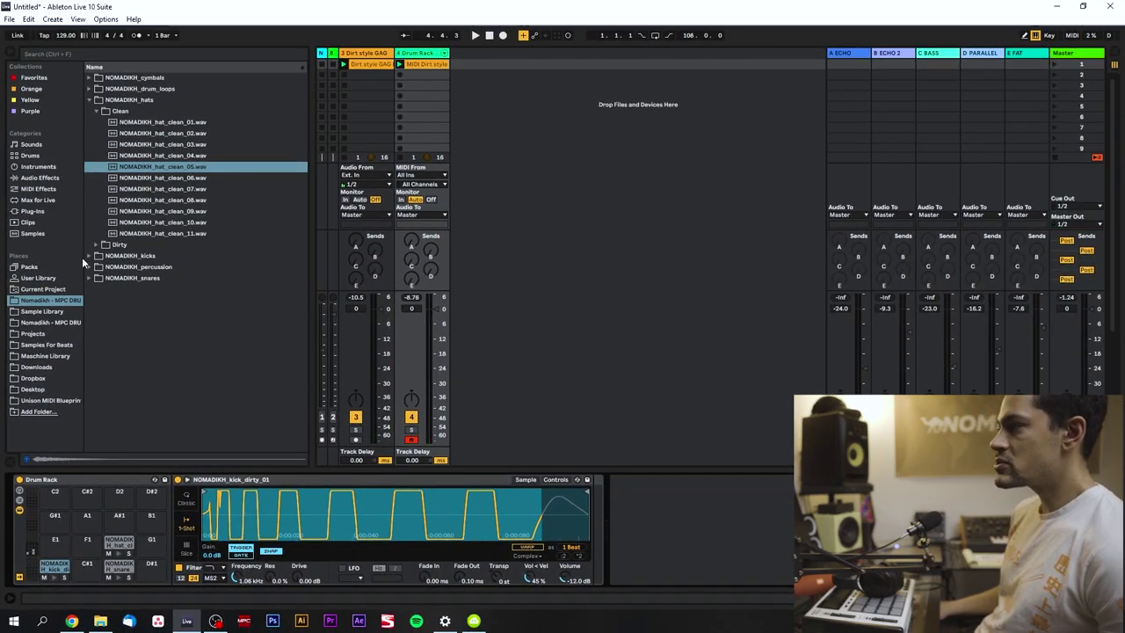
# Preview the dirty kicks and load NOMADIKH_kick_dirty_05 onto the C1 pad.
pyautogui.click(89, 256)
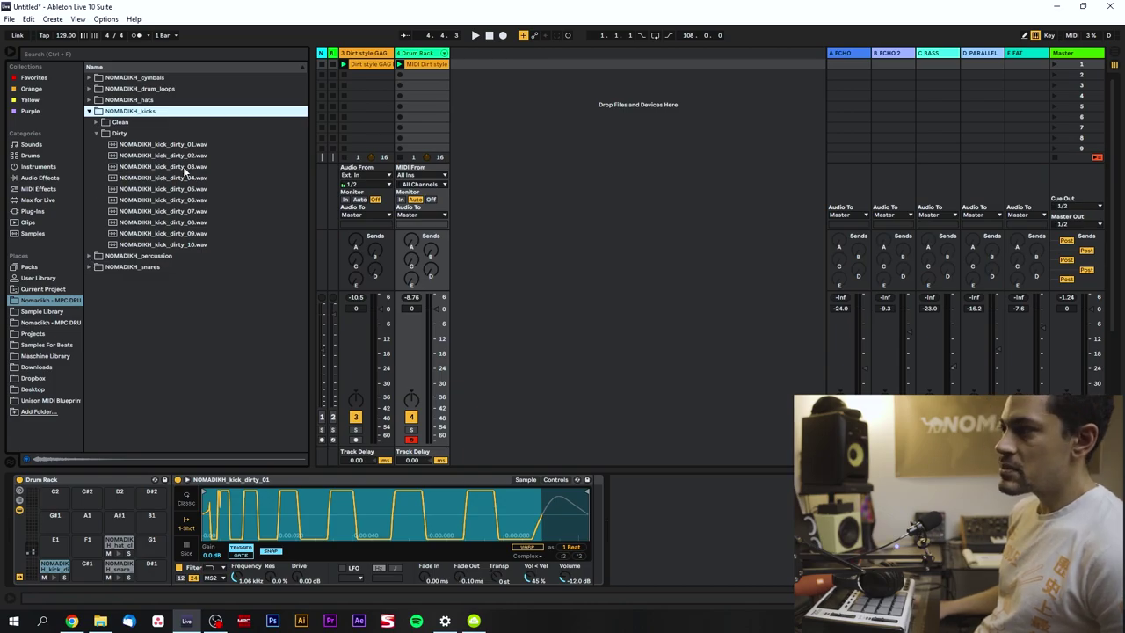
pyautogui.click(177, 146)
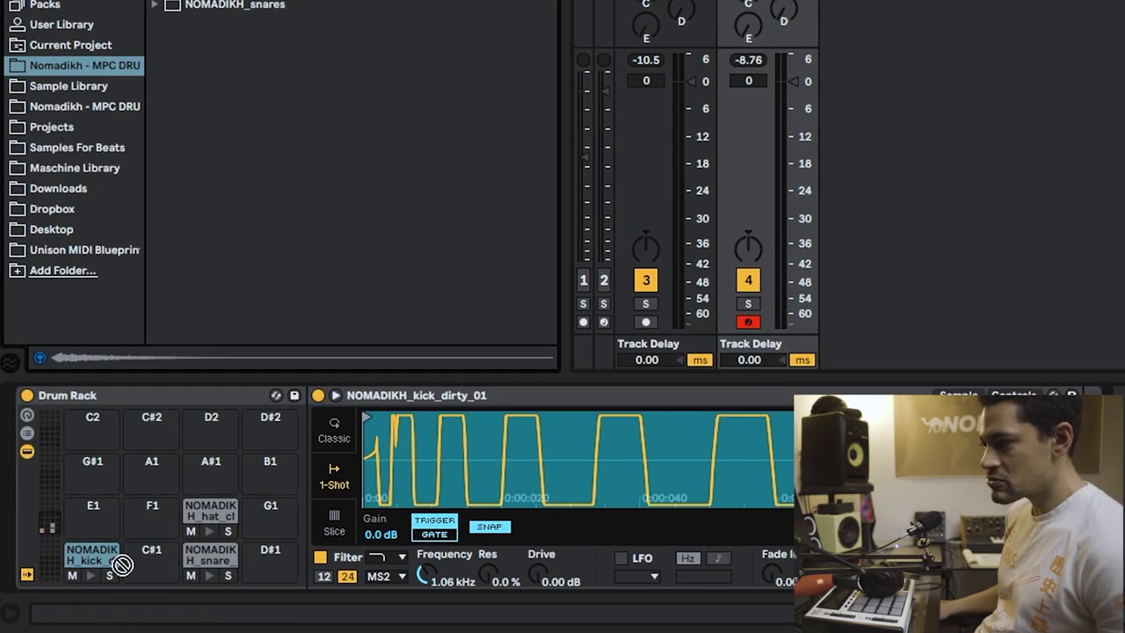
pyautogui.moveTo(123, 564); pyautogui.dragTo(93, 571)
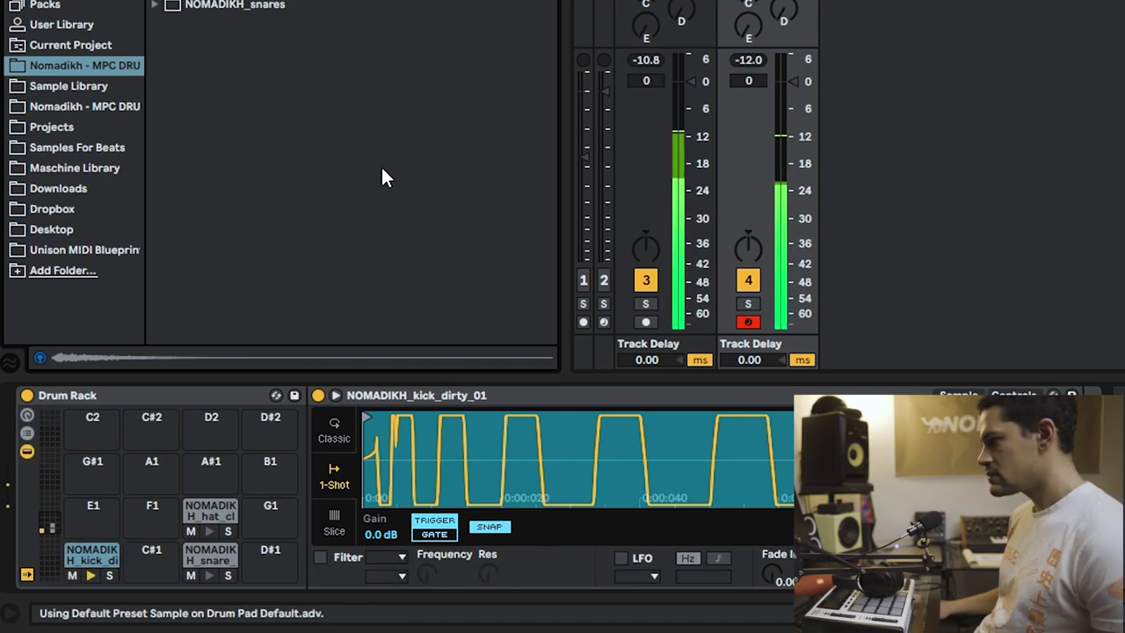
pyautogui.click(321, 557)
pyautogui.moveTo(417, 394); pyautogui.dragTo(93, 563)
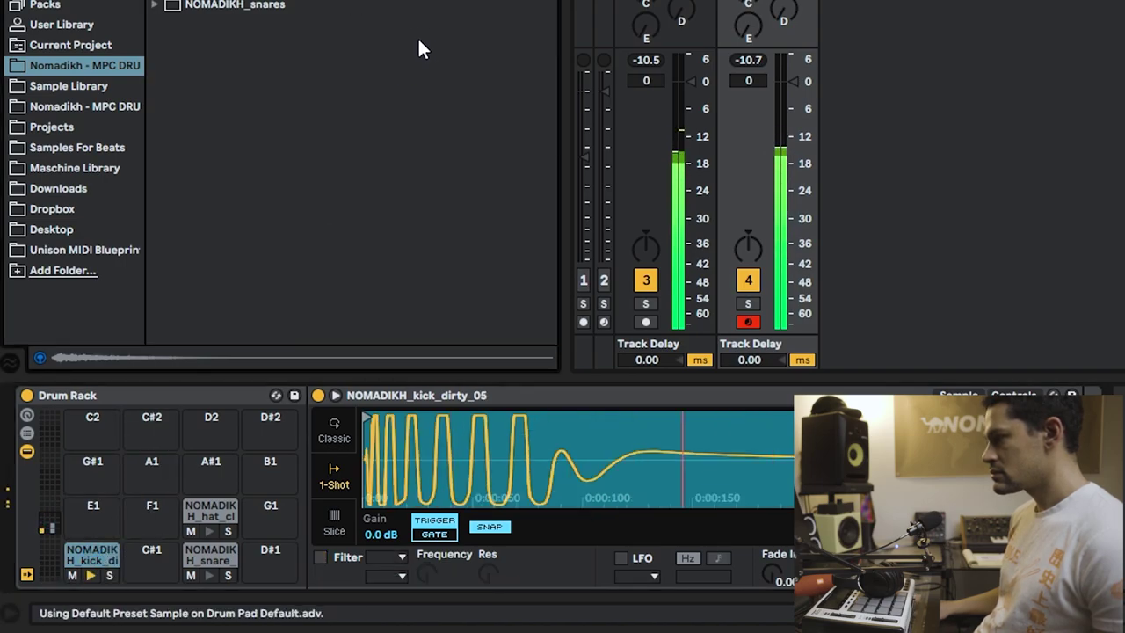
# Switch on the kick's filter and lower its cutoff to 1.95 kHz.
pyautogui.click(320, 557)
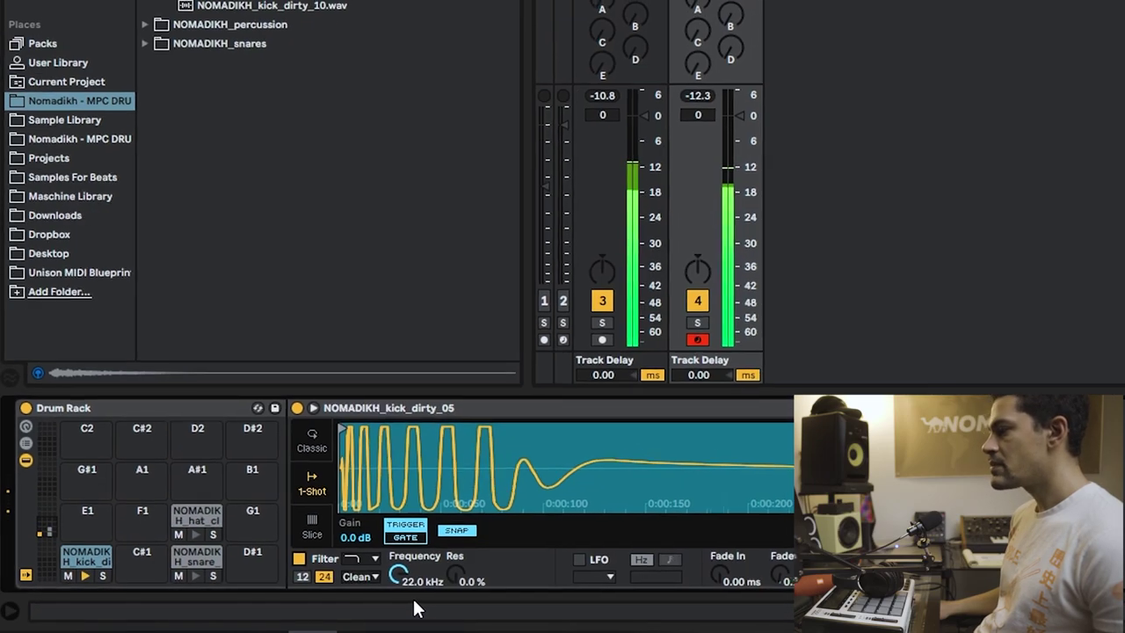
pyautogui.moveTo(426, 573); pyautogui.dragTo(427, 616)
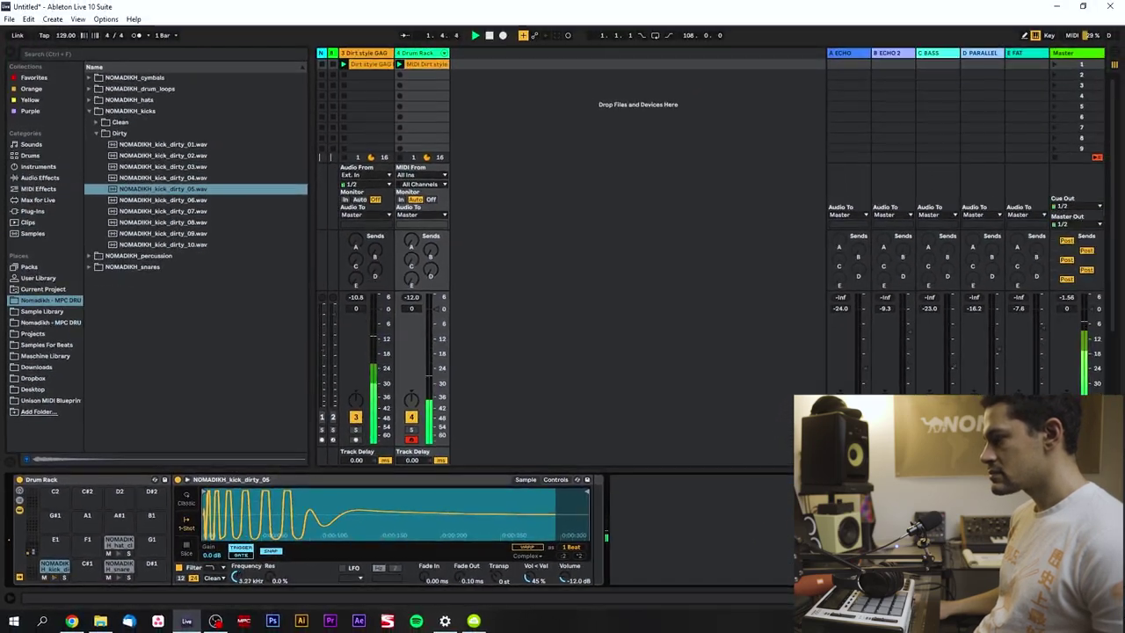
pyautogui.moveTo(421, 457); pyautogui.dragTo(421, 470)
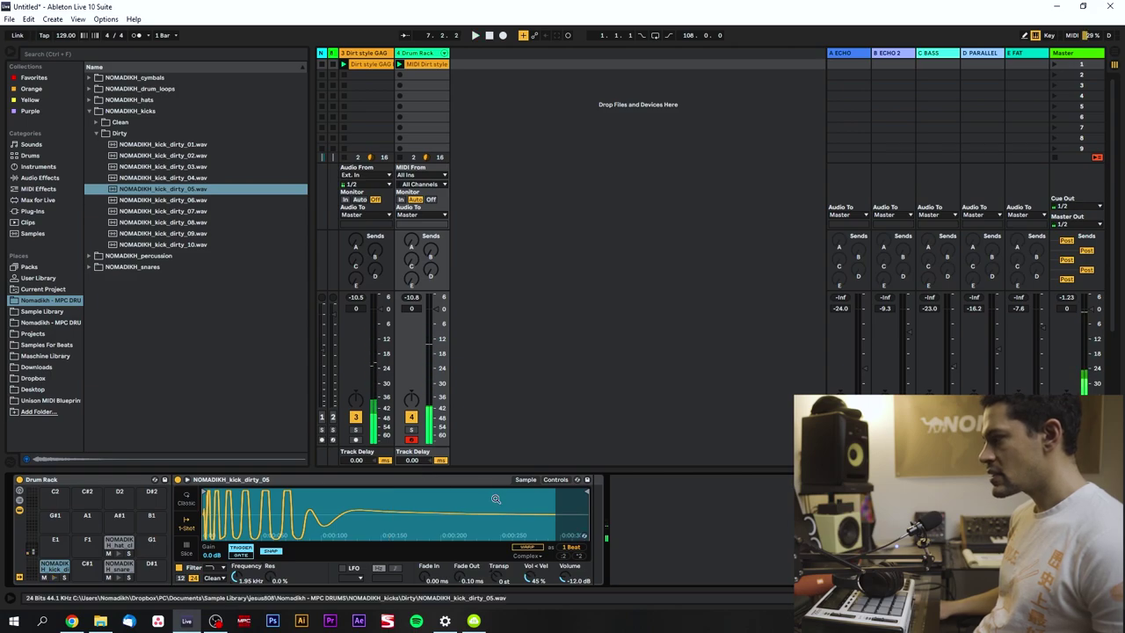
# Select the D1 snare row's notes and press 0 to reactivate them during playback.
pyautogui.hotkey('shift', 'Tab')
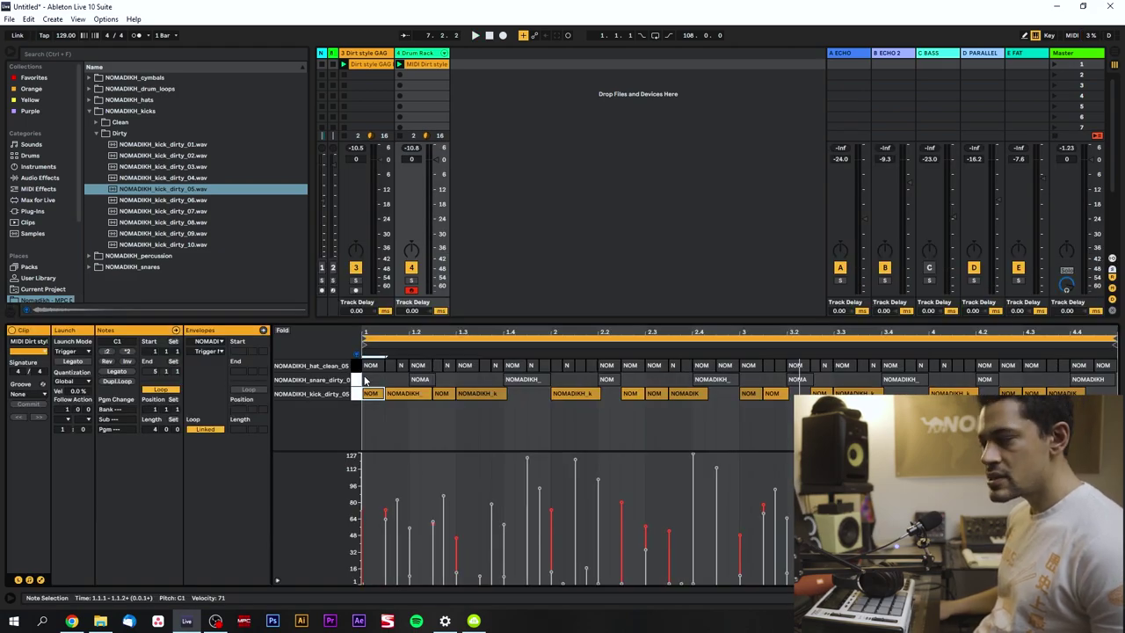
pyautogui.press('space')
pyautogui.click(355, 381)
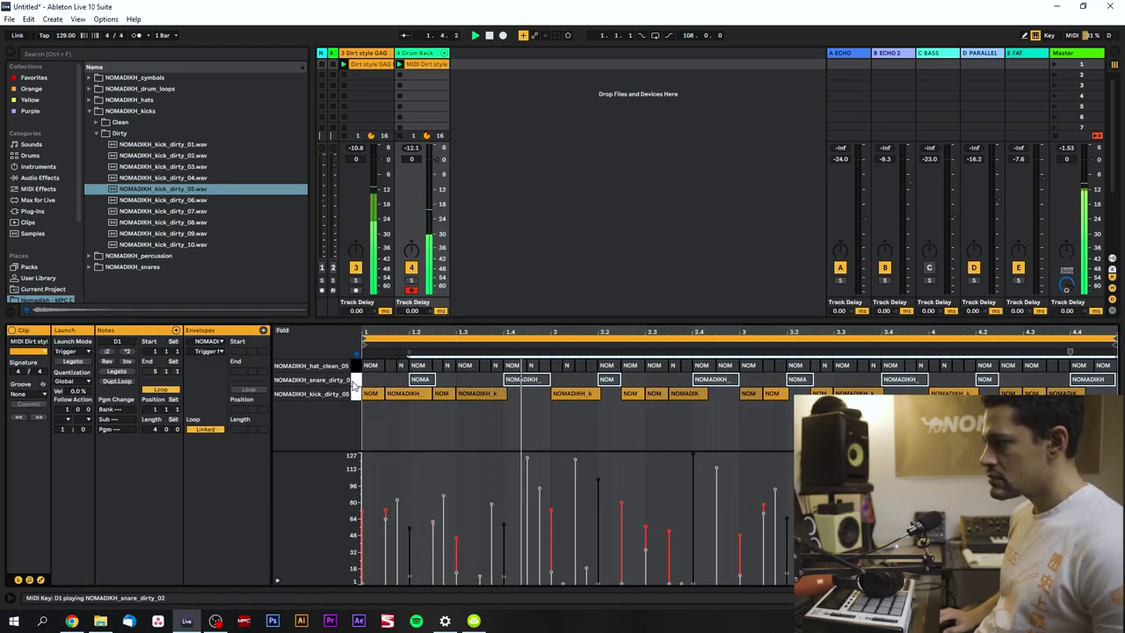
pyautogui.press('0')
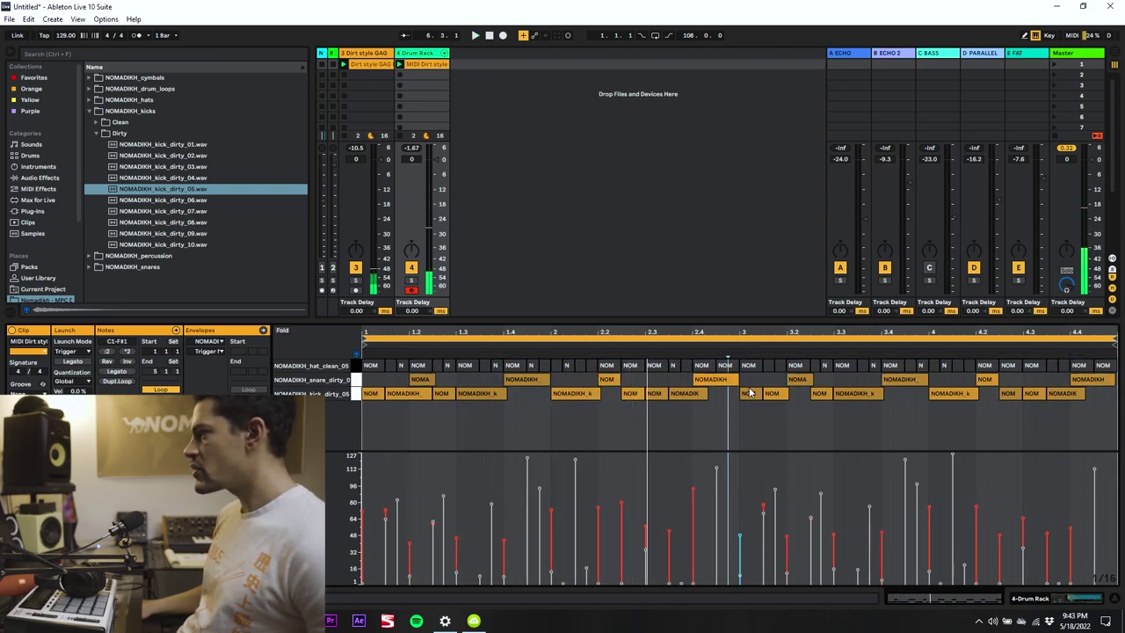
pyautogui.click(716, 378)
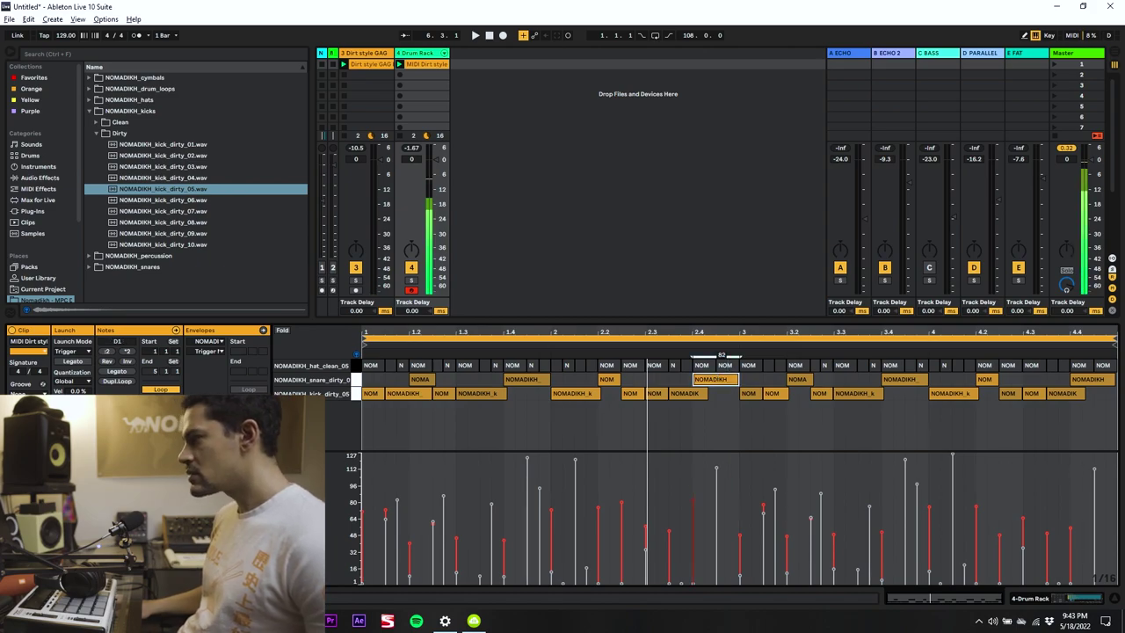
# Restart playback and open the D1 pad's NOMADIKH_snare_dirty_02 sample in the Drum Rack.
pyautogui.press('space')
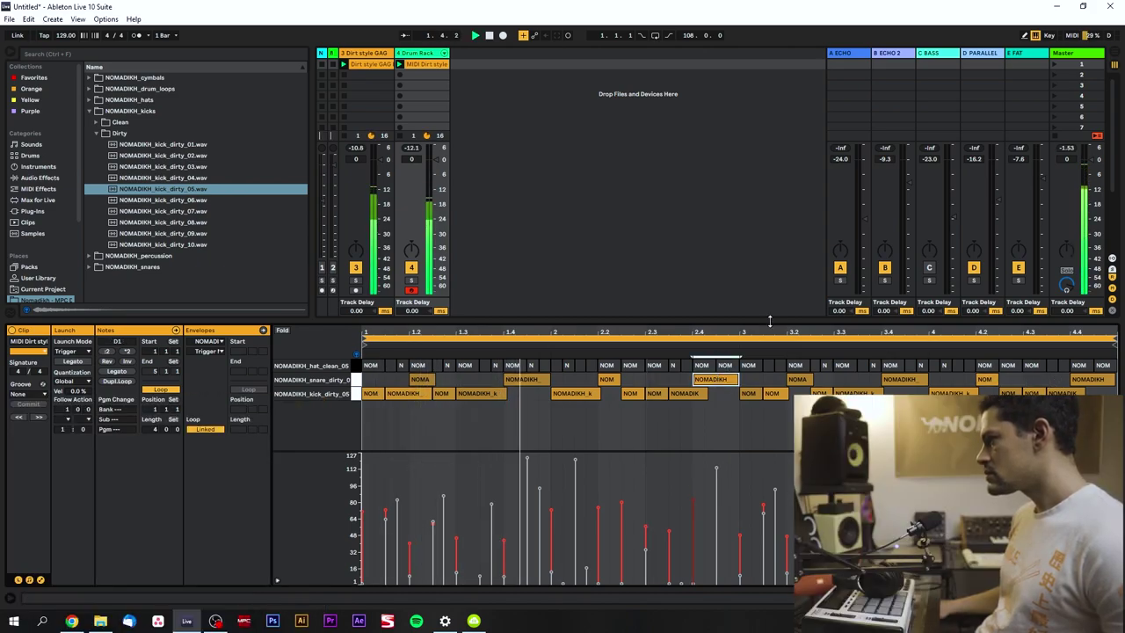
pyautogui.click(421, 53)
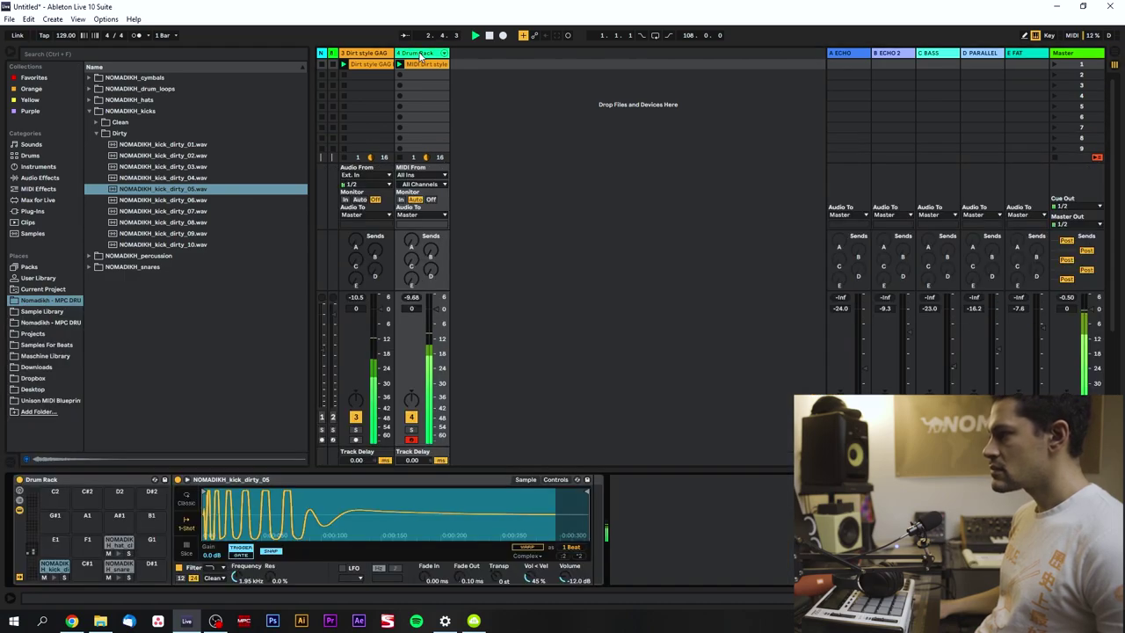
pyautogui.click(120, 567)
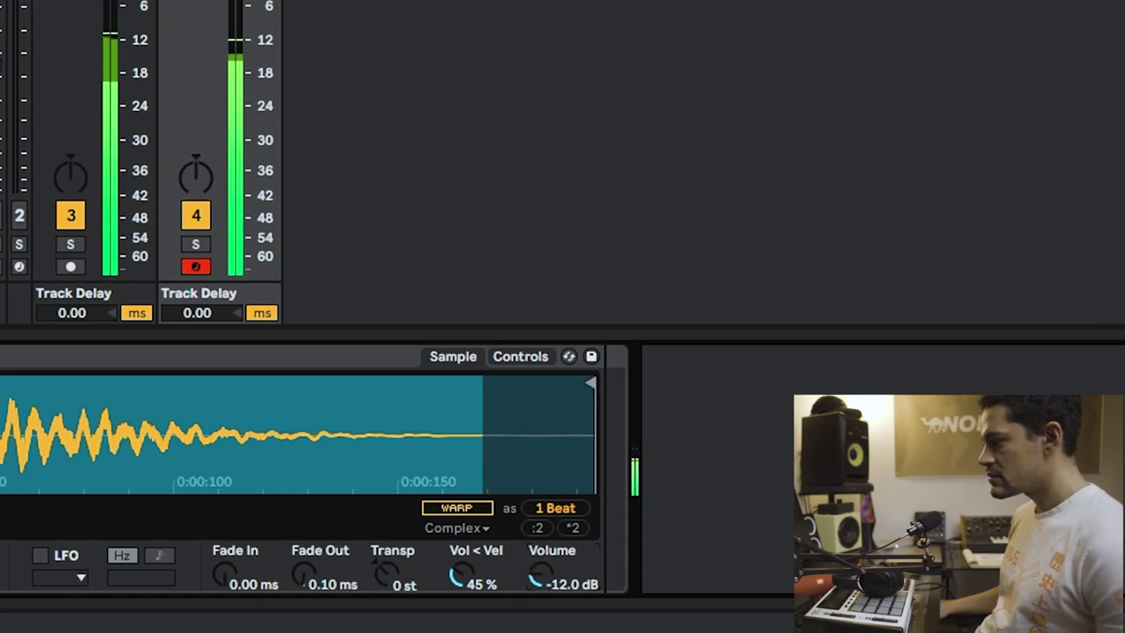
# Turn the NOMADIKH_snare_dirty_02 Simpler Volume knob down from -12.0 dB to -21.4 dB.
pyautogui.moveTo(536, 574); pyautogui.dragTo(527, 578)
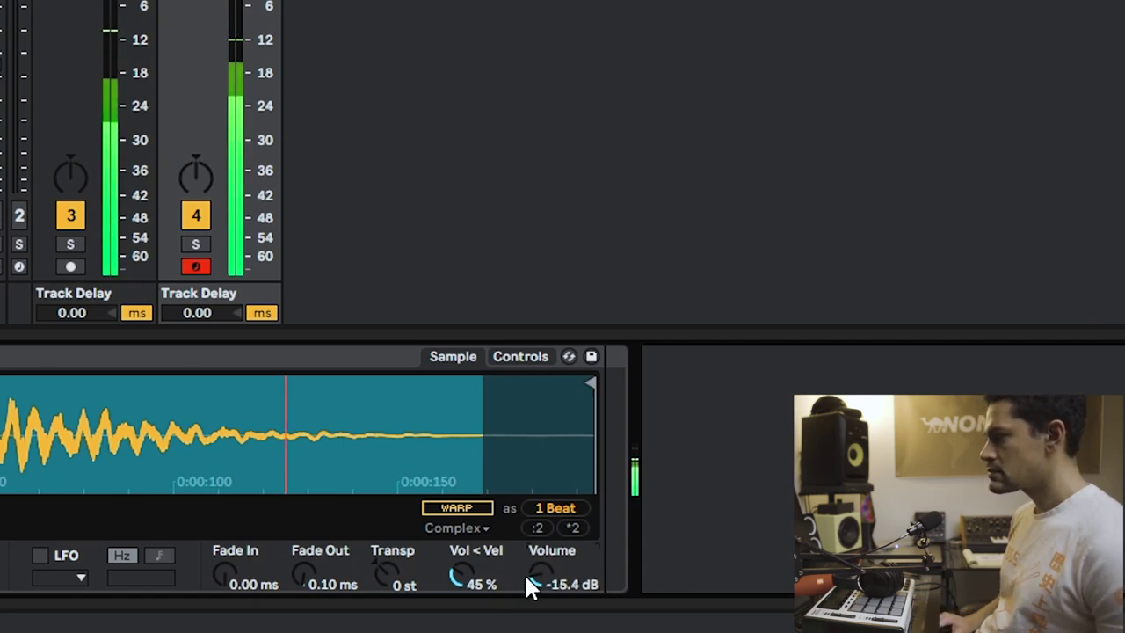
pyautogui.scroll(-5, 526, 578)
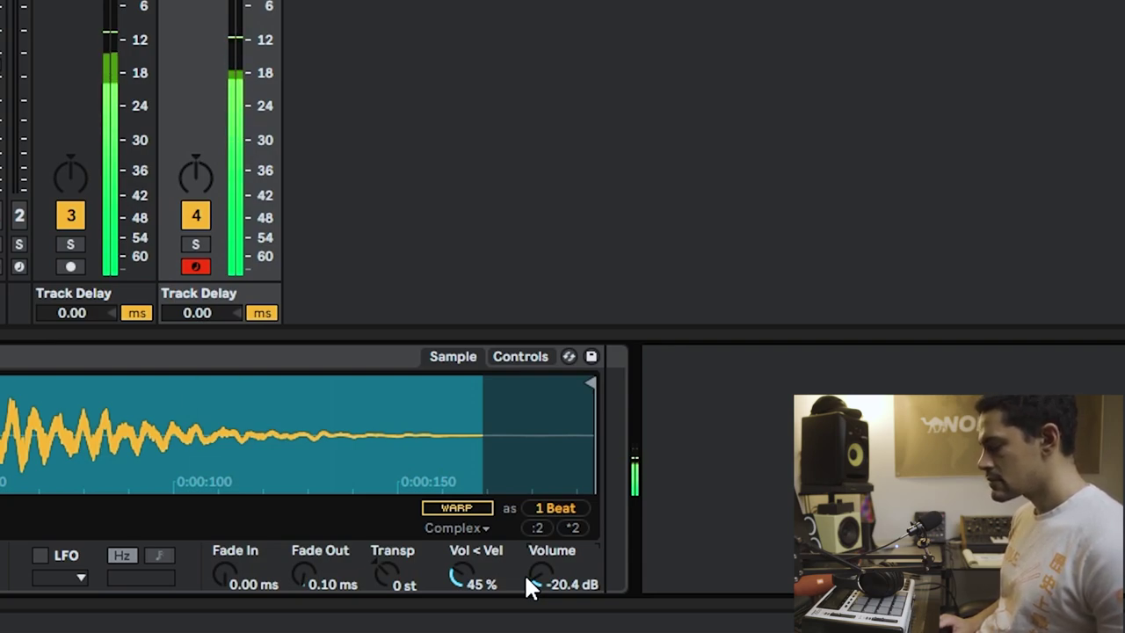
pyautogui.scroll(-1, 527, 578)
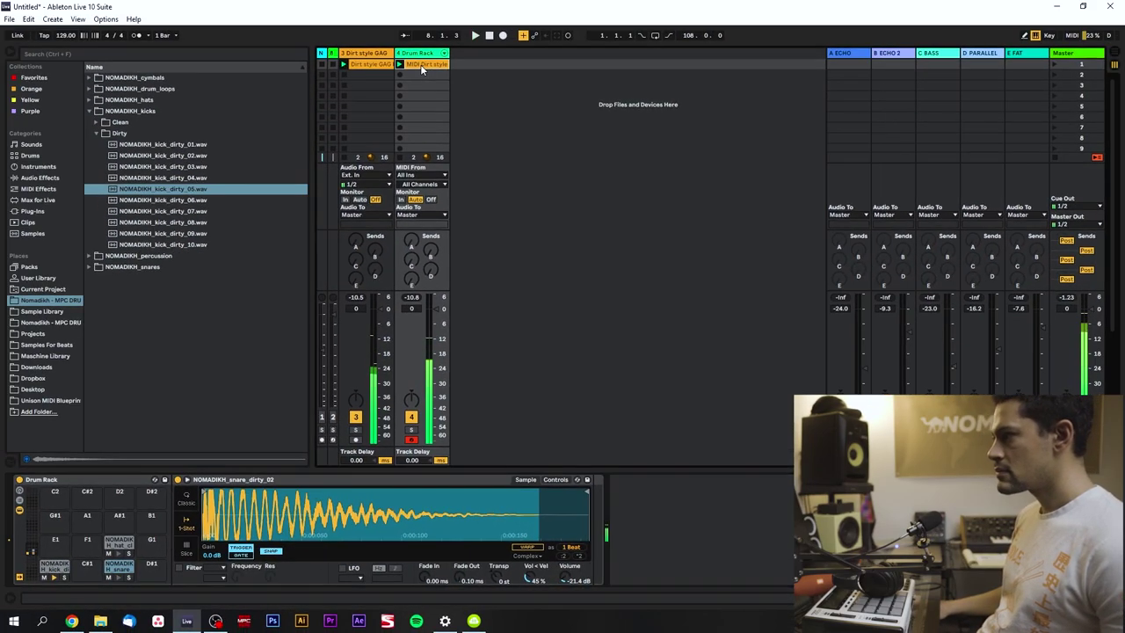
# Select all F#1 hi-hat notes and stretch their velocities wider, capping the loudest hits at 116.
pyautogui.click(420, 64)
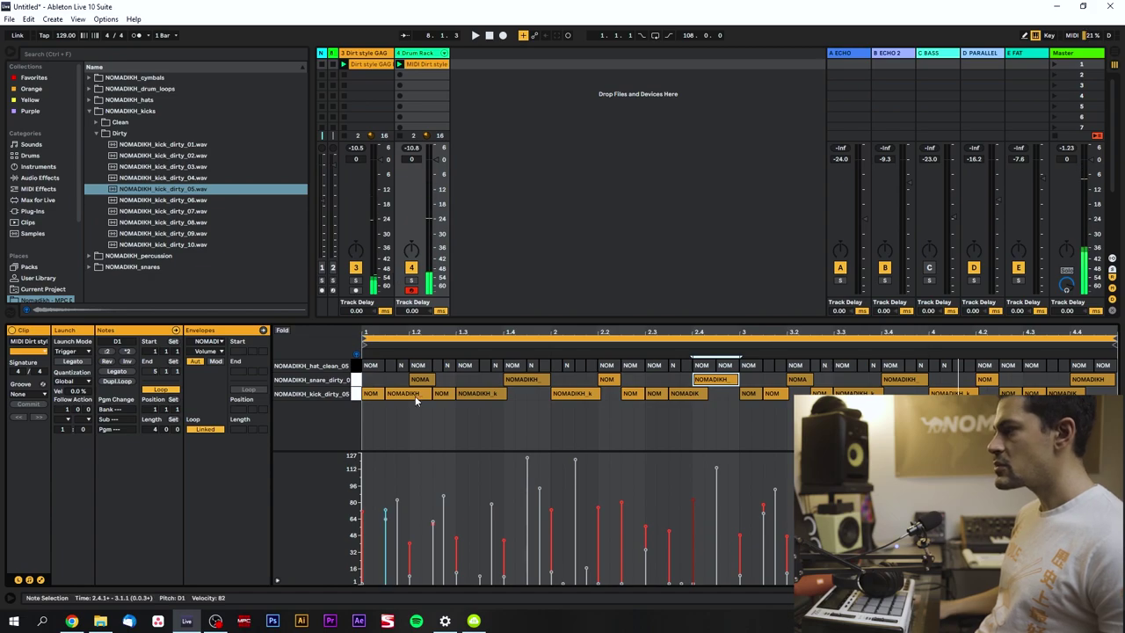
pyautogui.click(351, 365)
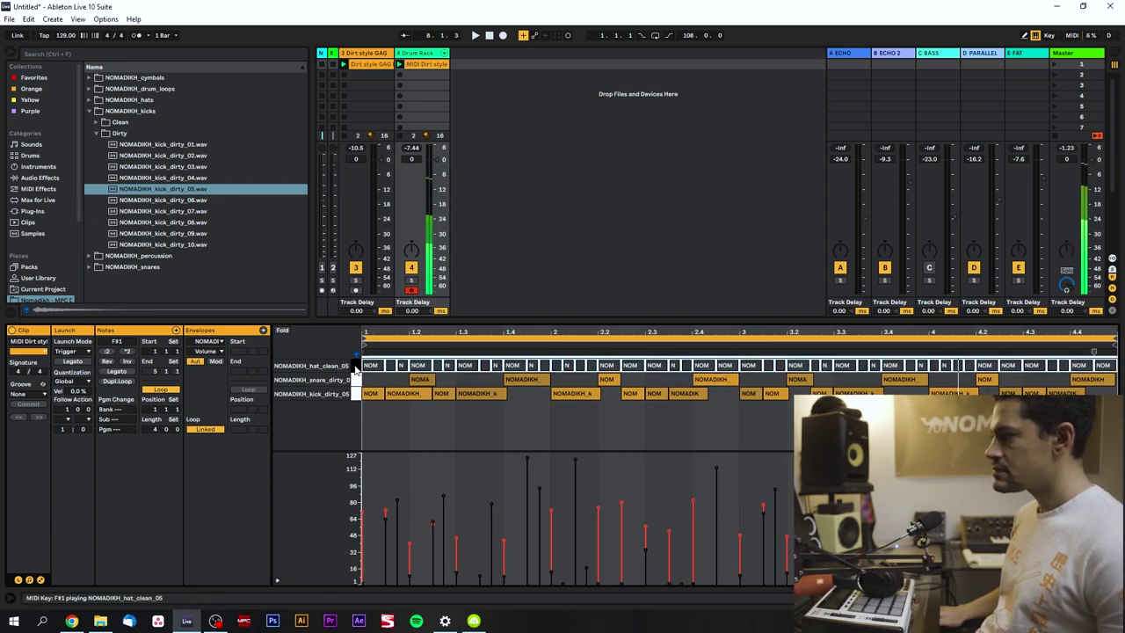
pyautogui.press('space')
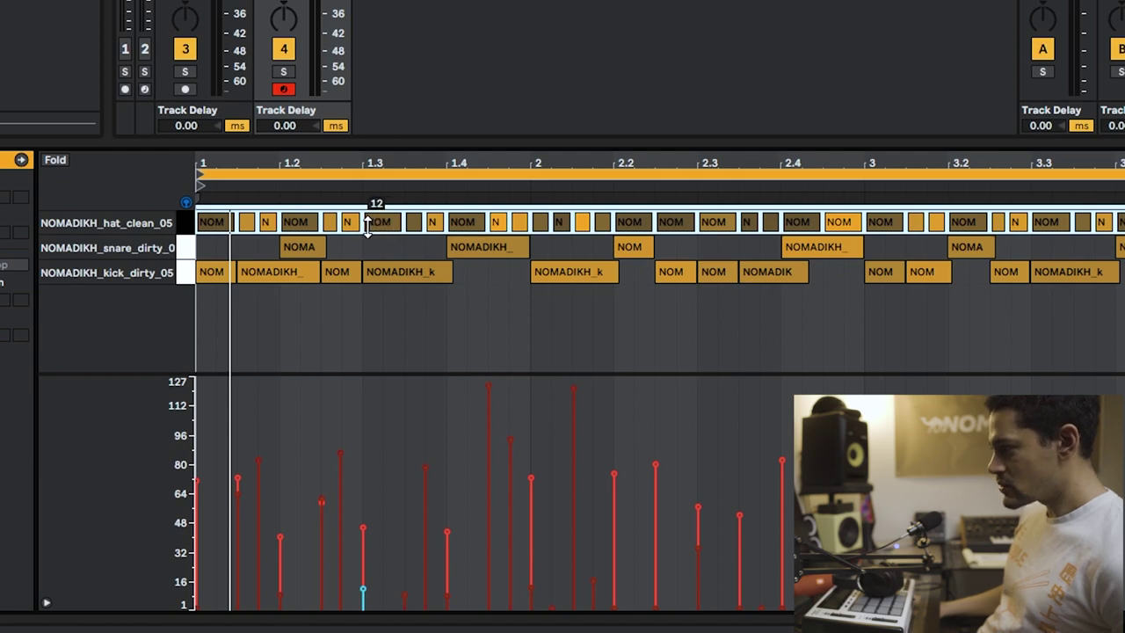
pyautogui.moveTo(376, 225); pyautogui.dragTo(375, 188)
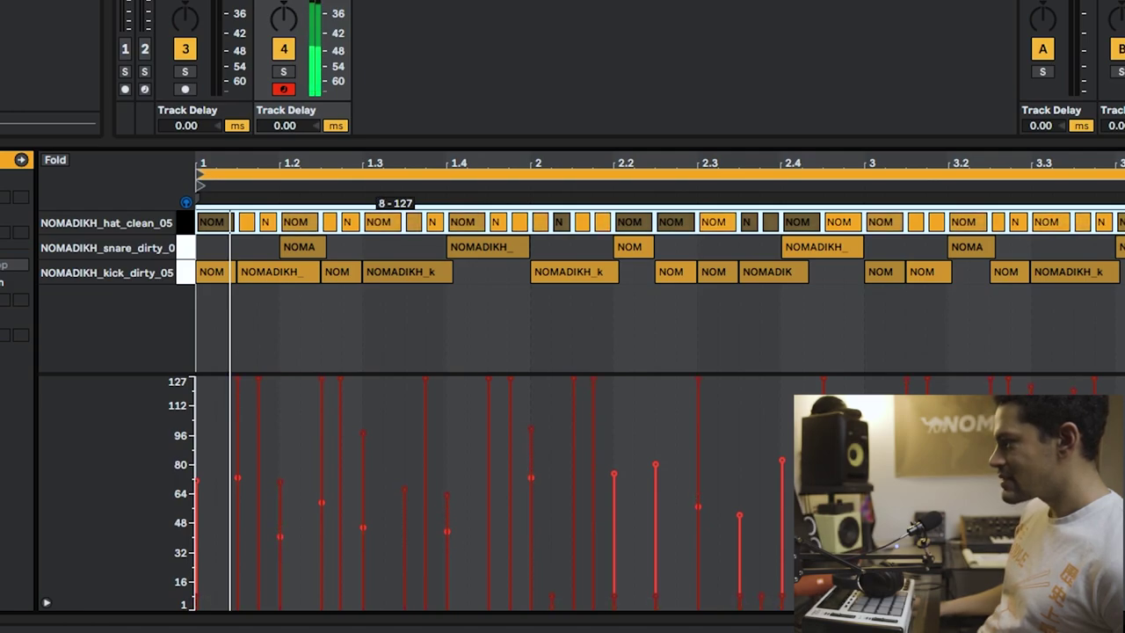
pyautogui.moveTo(395, 203); pyautogui.dragTo(396, 215)
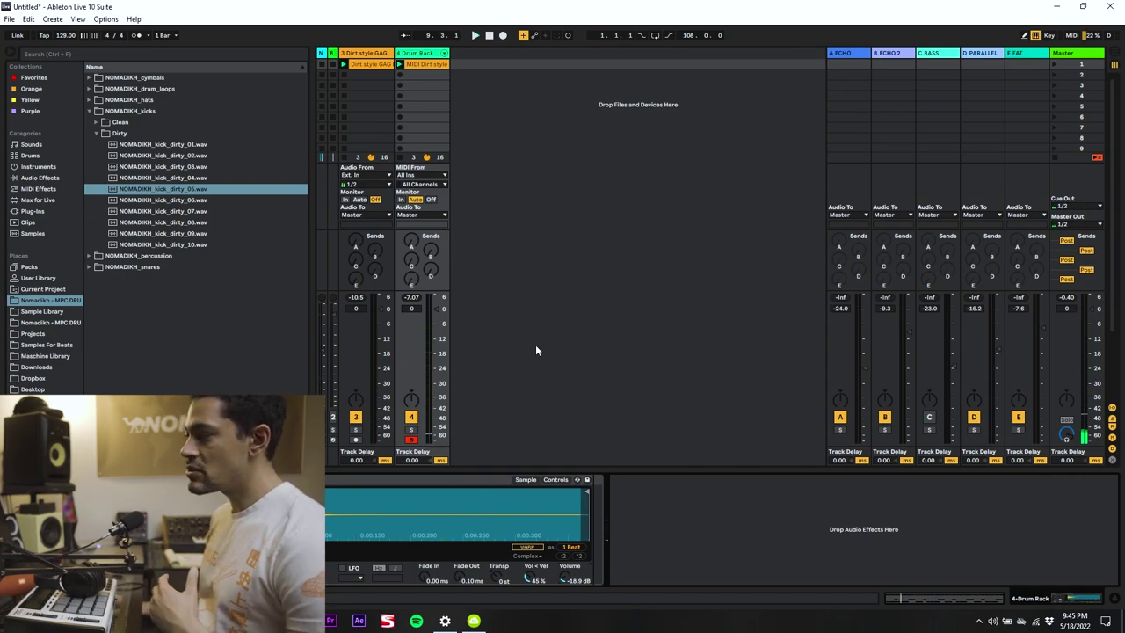
# Play the break with the Drum Rack track off, then re-enable it and play both layers.
pyautogui.click(411, 417)
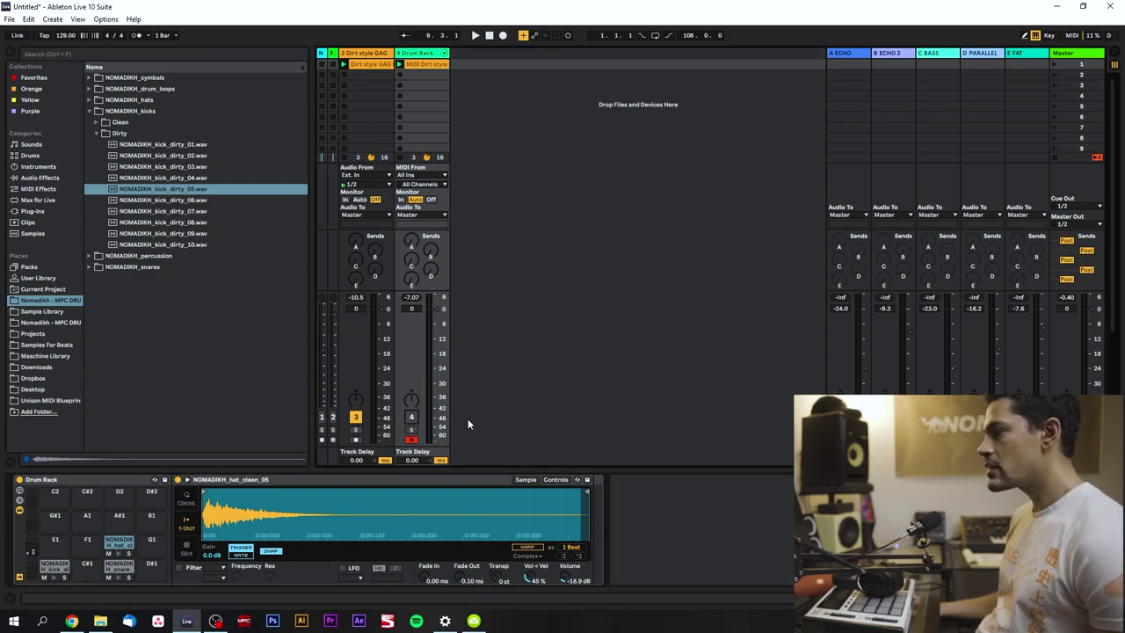
pyautogui.press('space')
pyautogui.press('space')
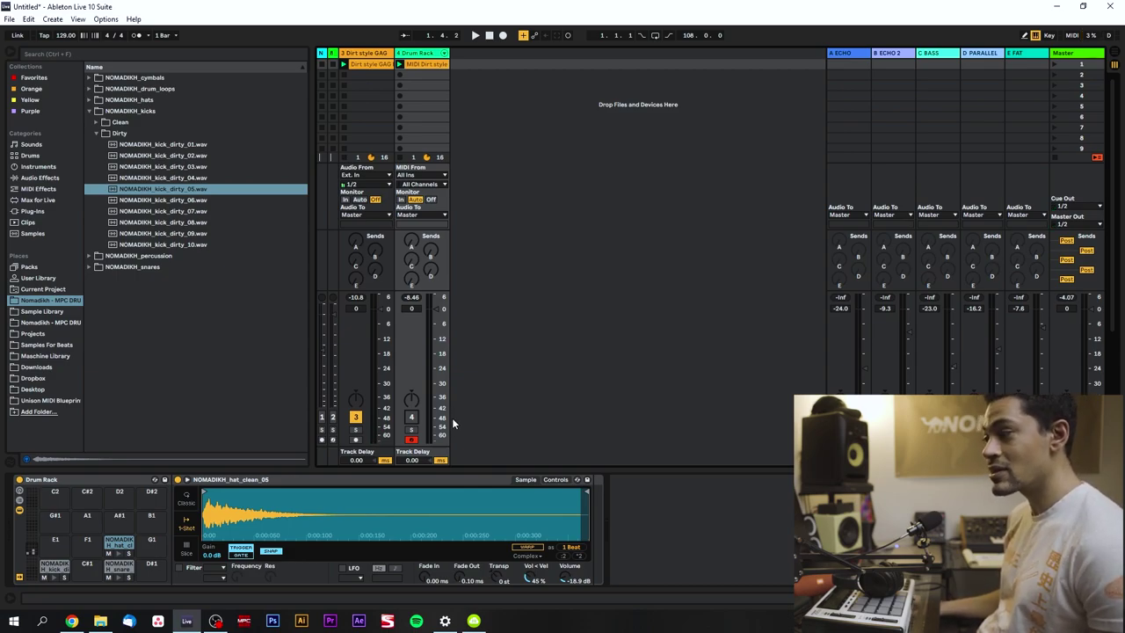
pyautogui.press('space')
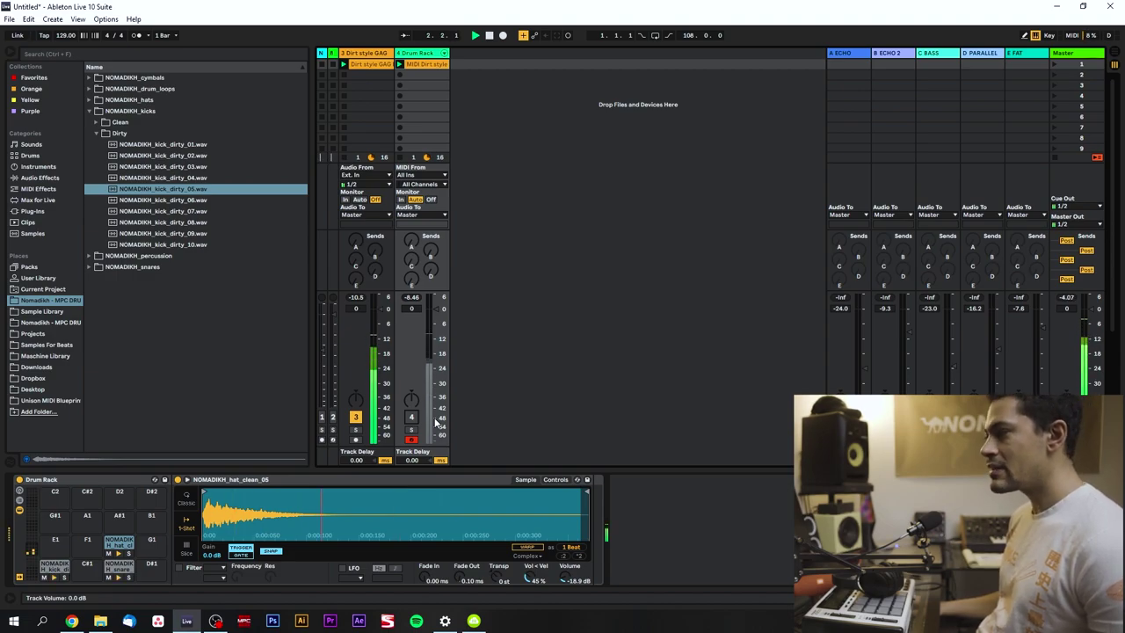
pyautogui.press('space')
pyautogui.click(410, 416)
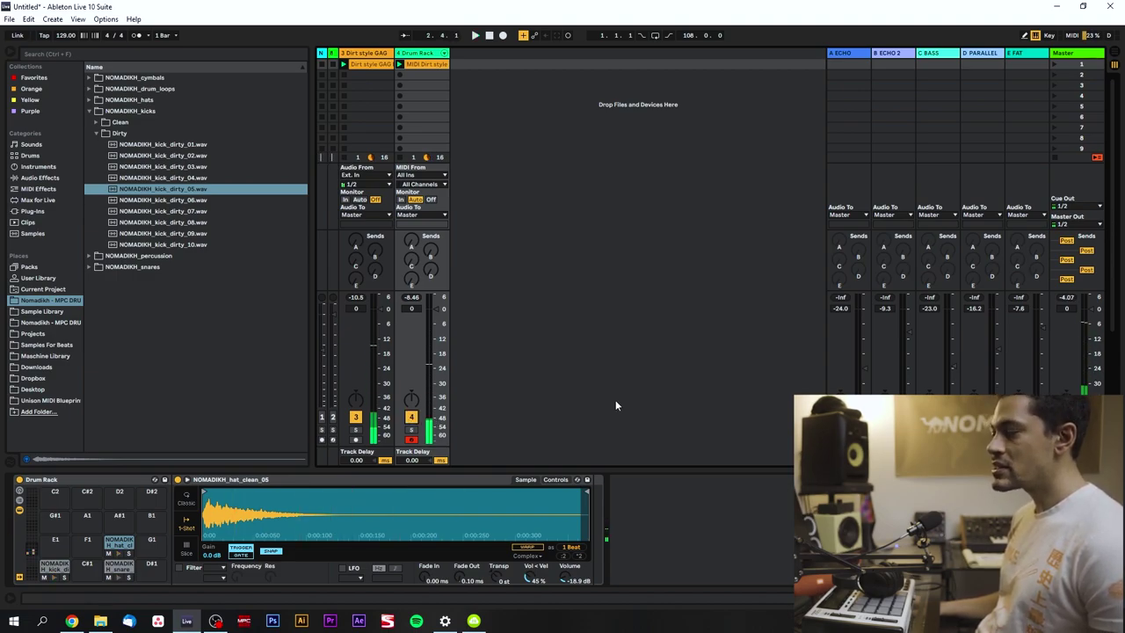
pyautogui.press('space')
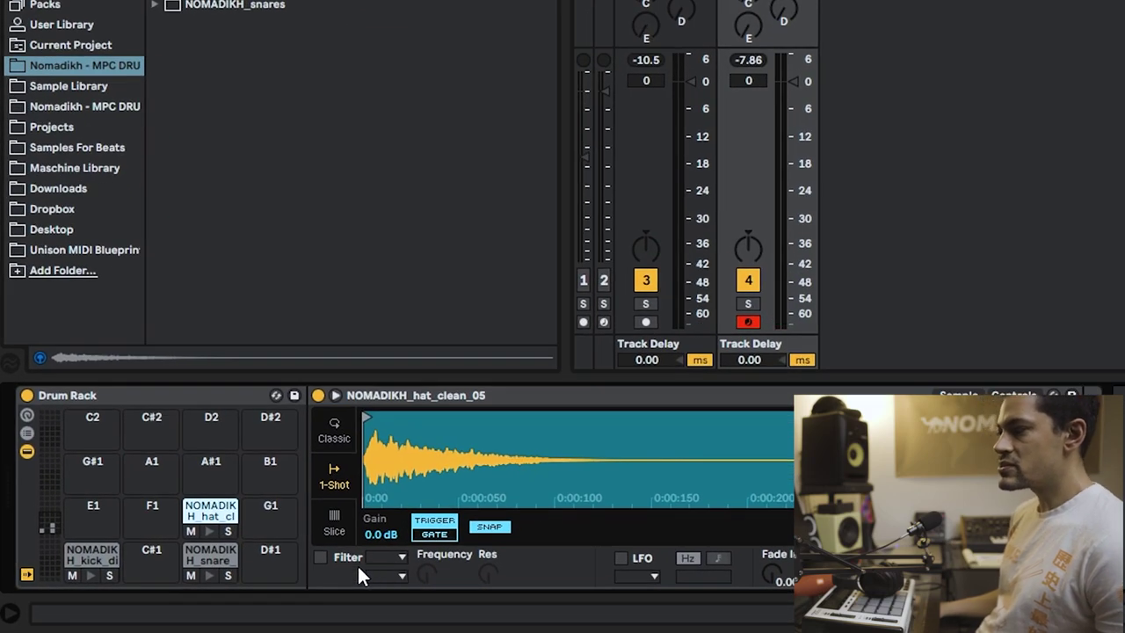
# Enable the hi-hat's low-pass filter and lower its cutoff to about 6.26 kHz.
pyautogui.click(319, 557)
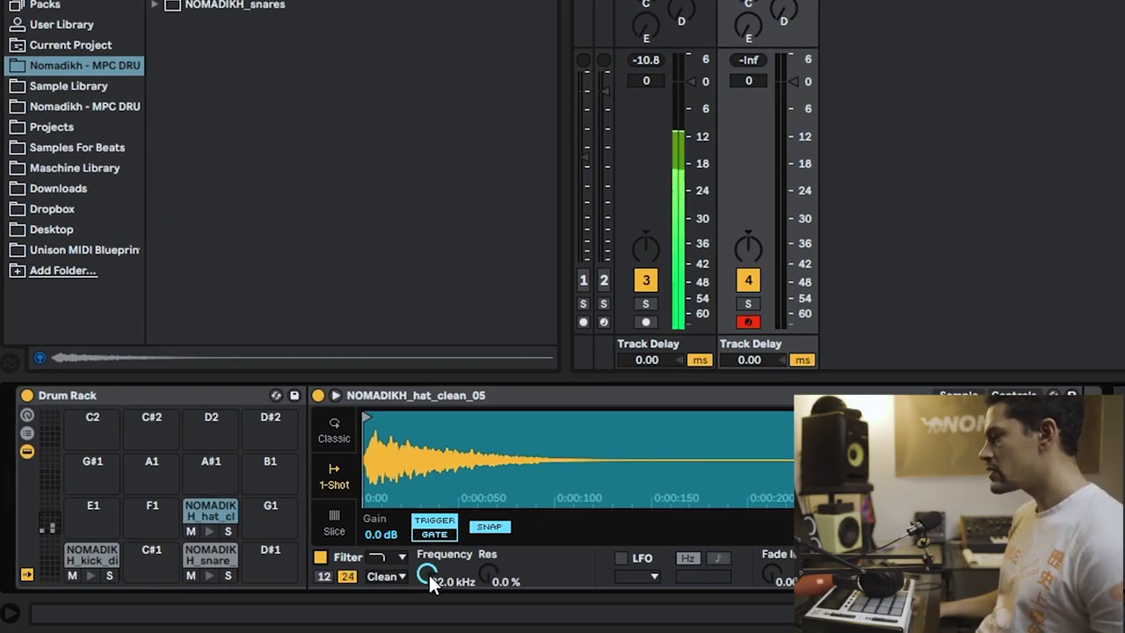
pyautogui.moveTo(431, 584); pyautogui.dragTo(425, 554)
pyautogui.click(749, 279)
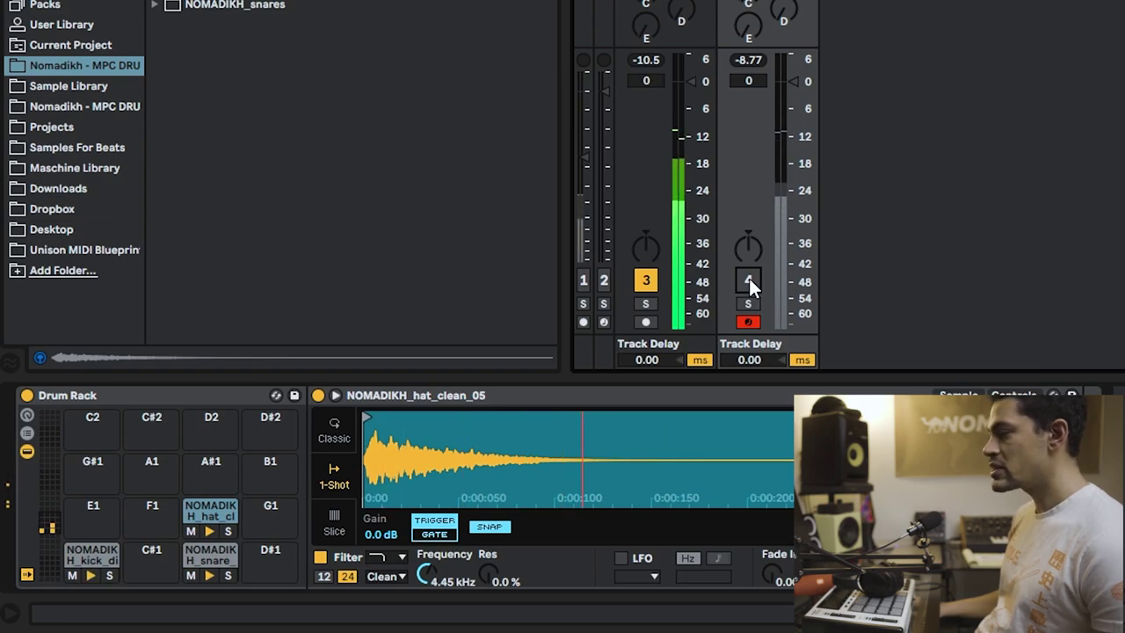
pyautogui.click(749, 279)
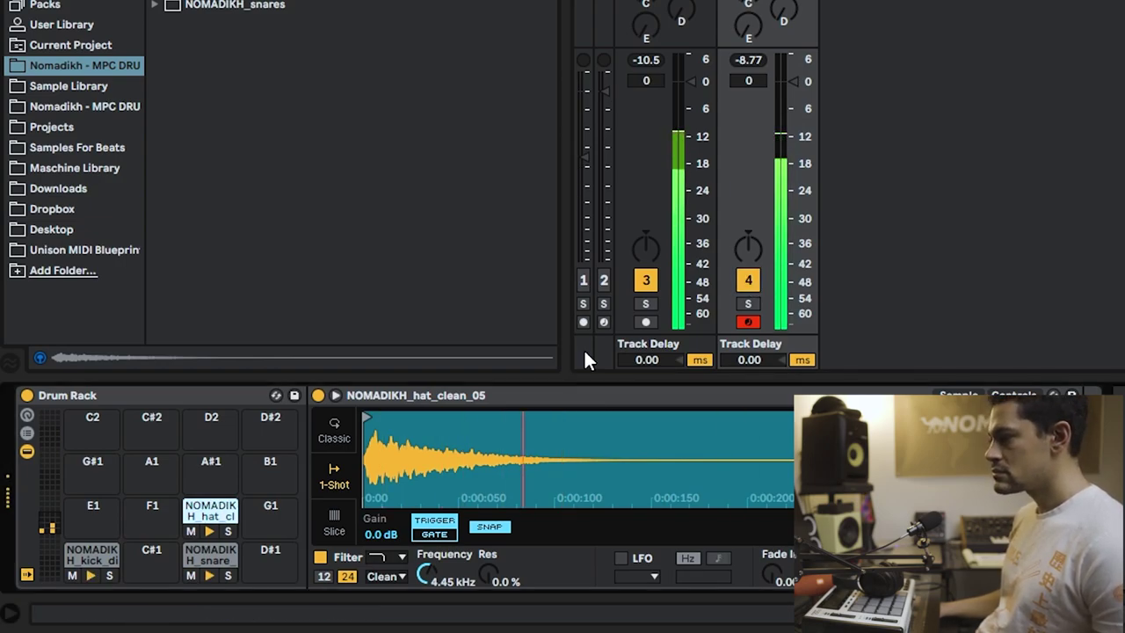
pyautogui.click(378, 559)
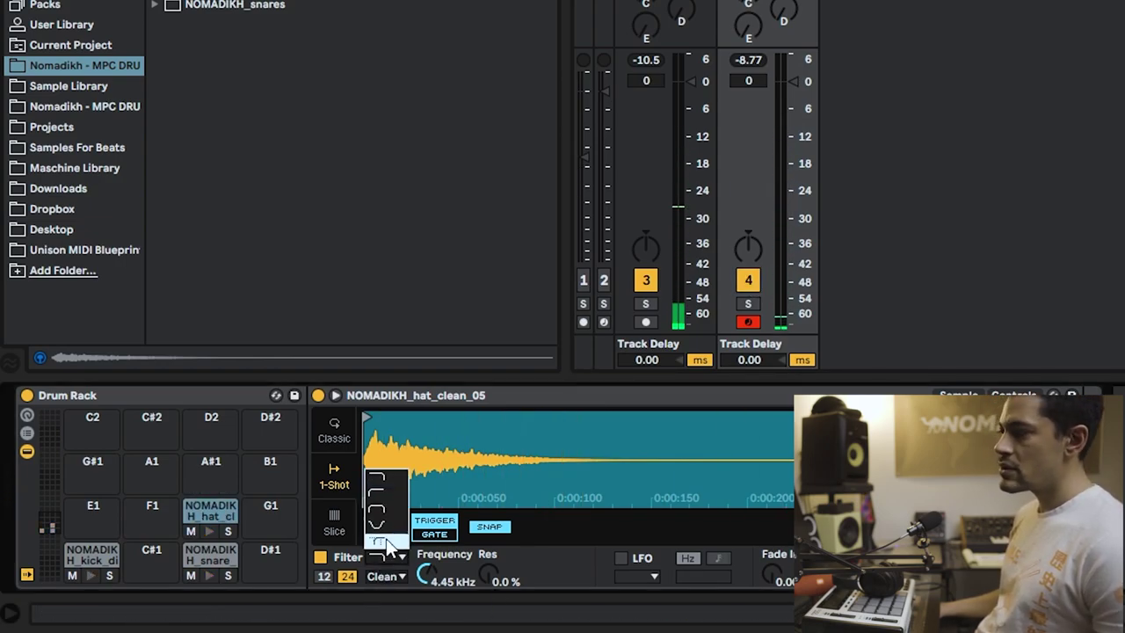
pyautogui.click(387, 477)
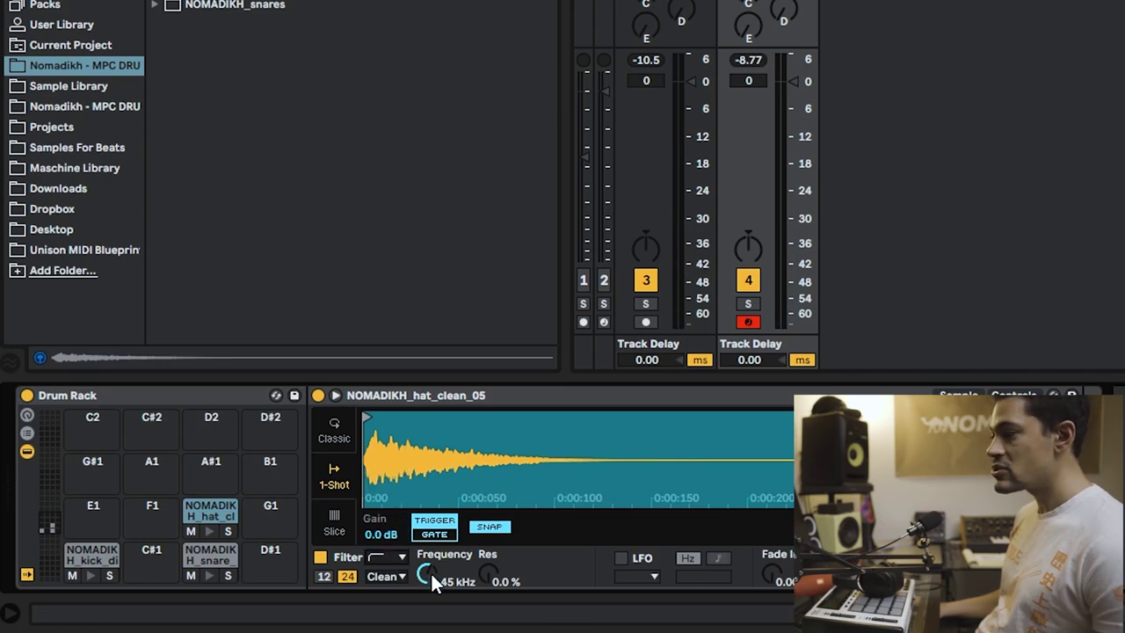
pyautogui.moveTo(431, 571); pyautogui.dragTo(431, 613)
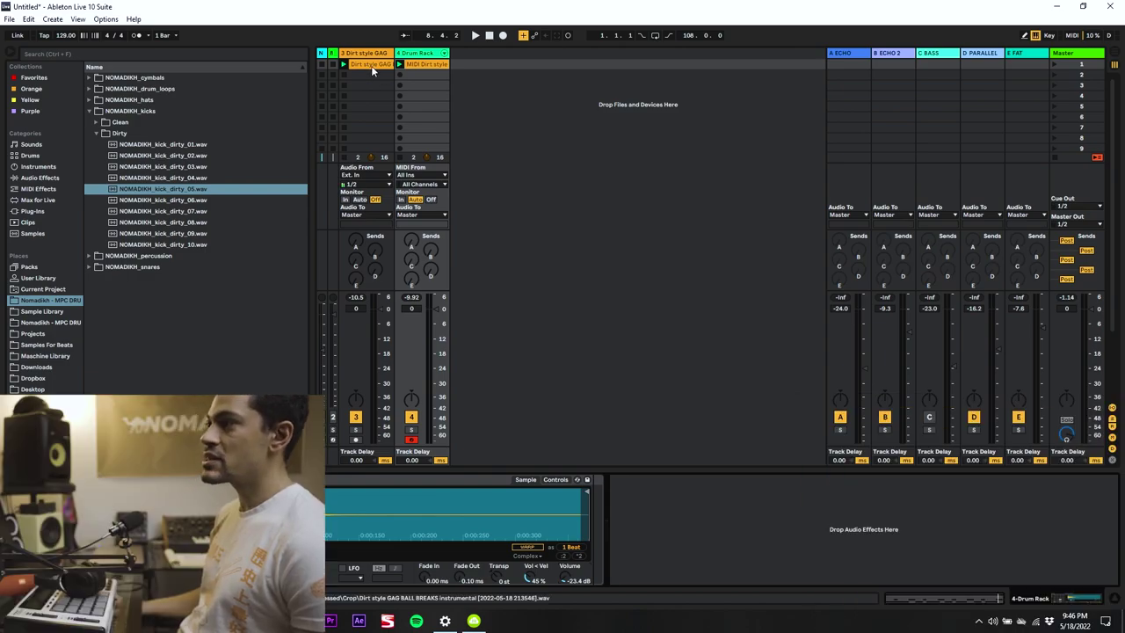
# Close the break clip's detail view and insert a new audio track, 5 Audio.
pyautogui.click(367, 64)
pyautogui.doubleClick(371, 71)
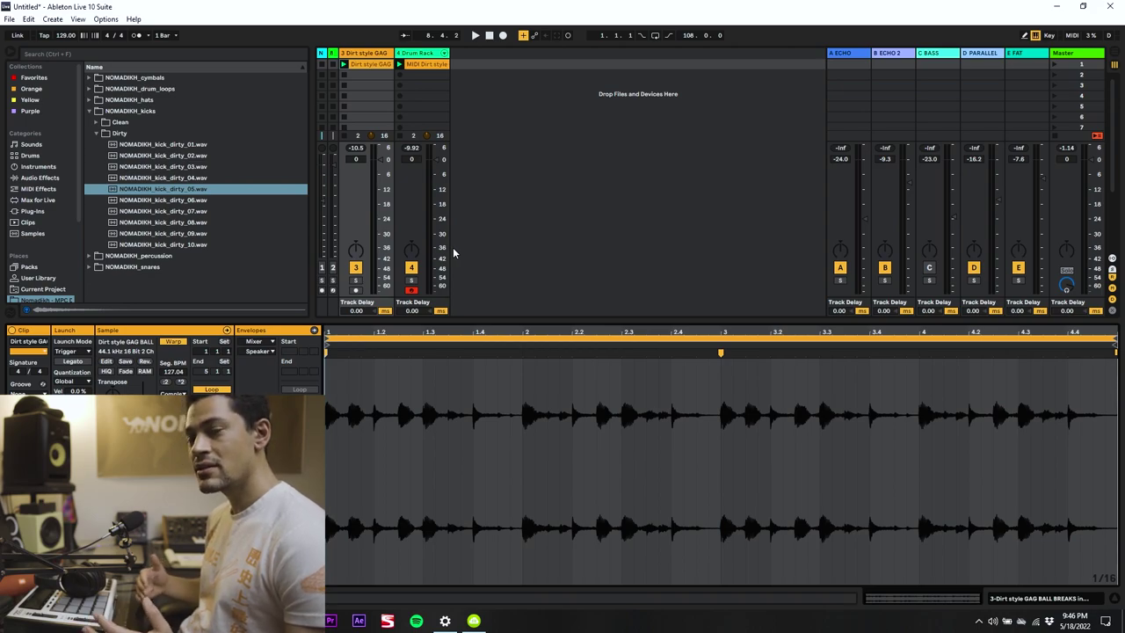
pyautogui.click(1117, 599)
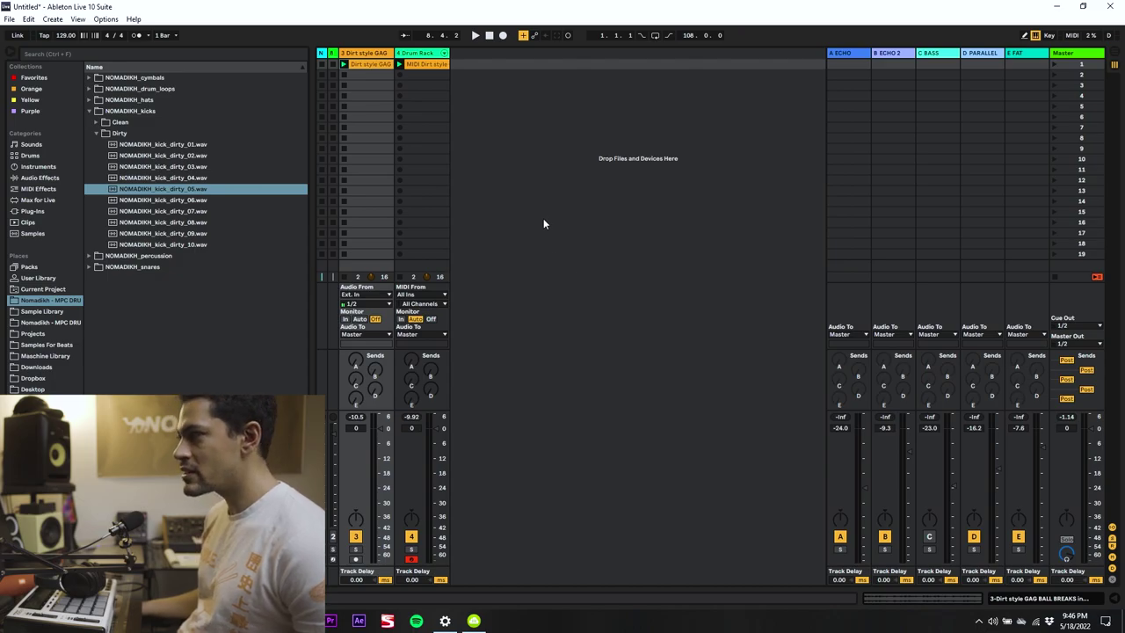
pyautogui.rightClick(471, 56)
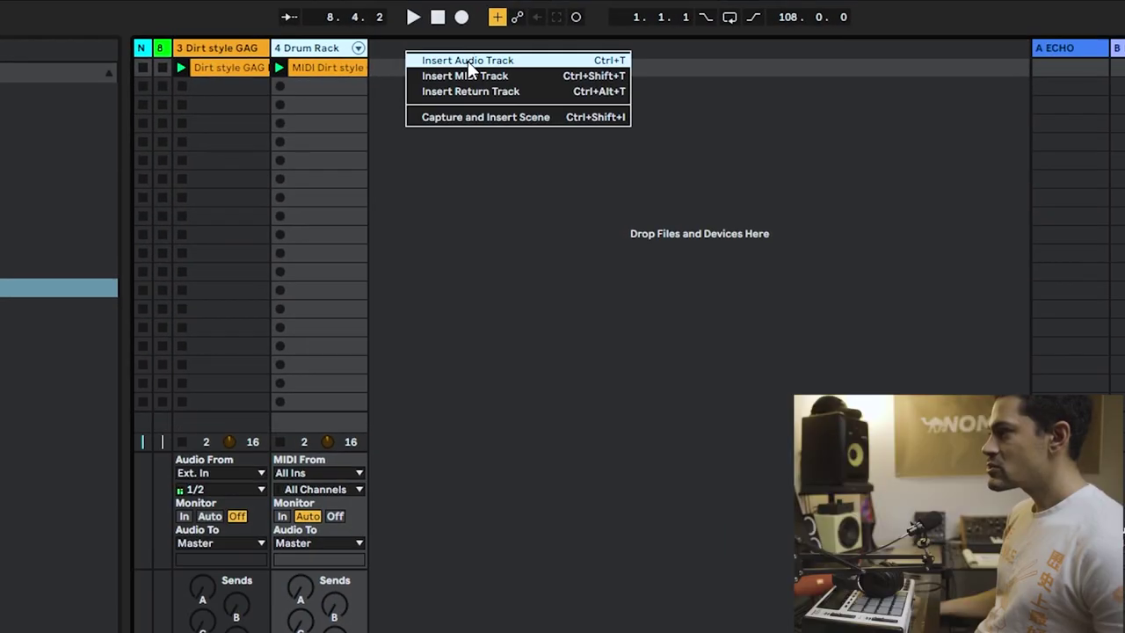
pyautogui.click(468, 61)
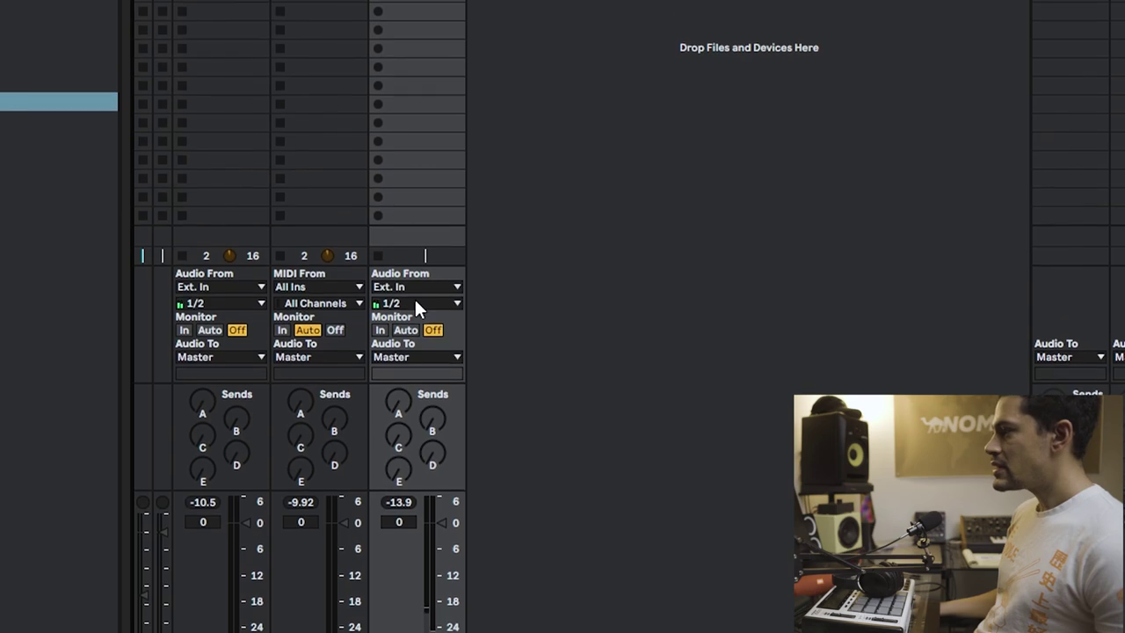
# Set track 5's input to Resampling and record the layered break into its first slot.
pyautogui.click(414, 263)
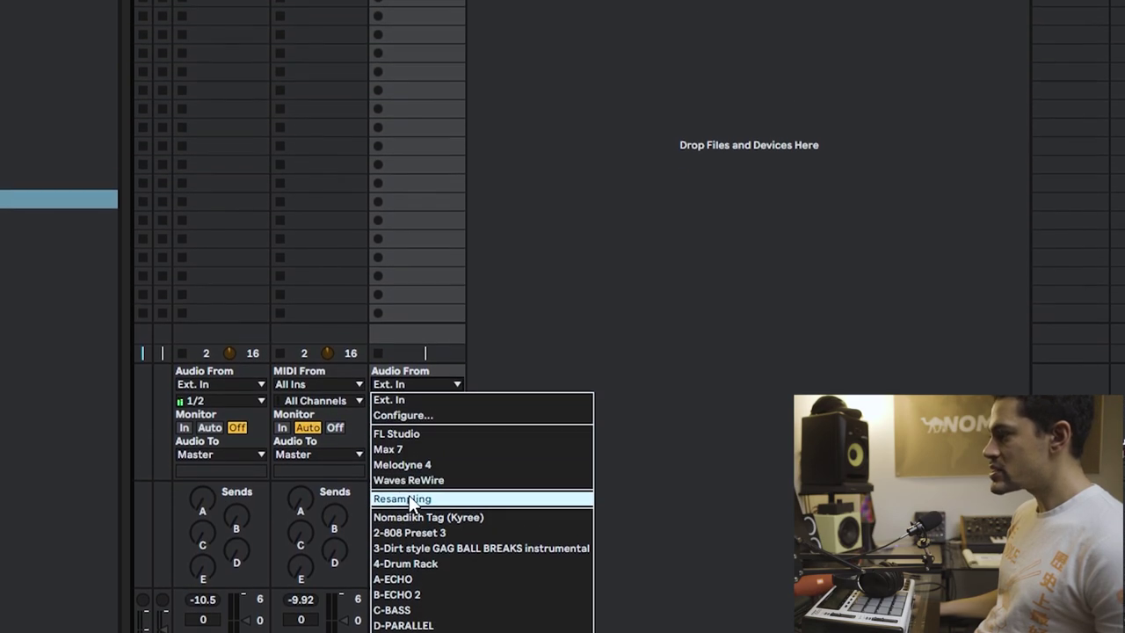
pyautogui.click(409, 474)
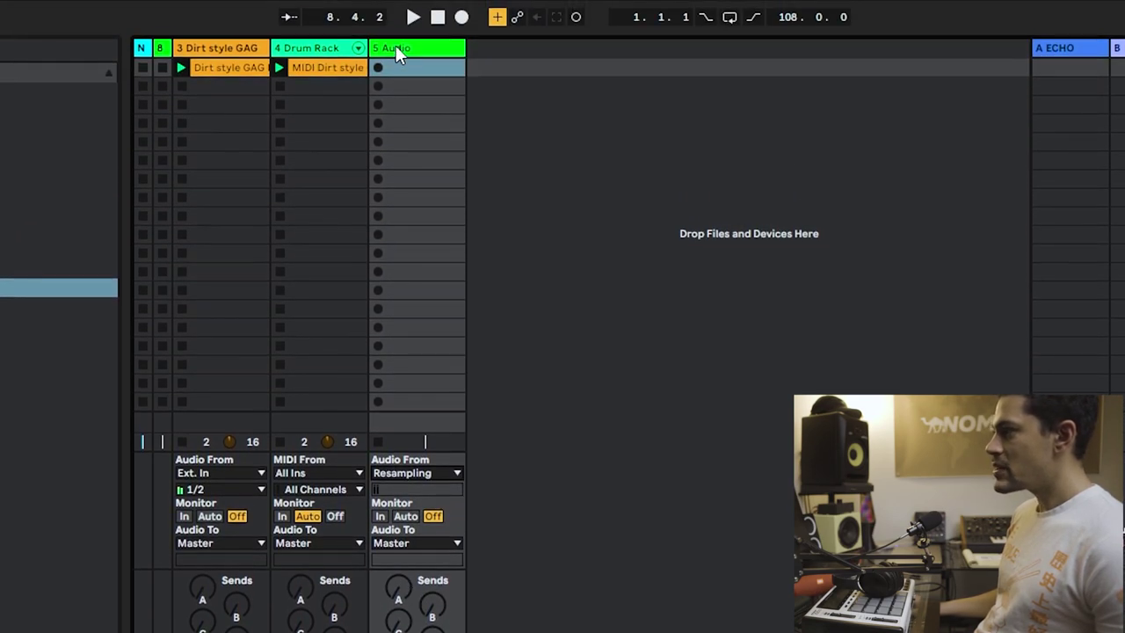
pyautogui.click(380, 69)
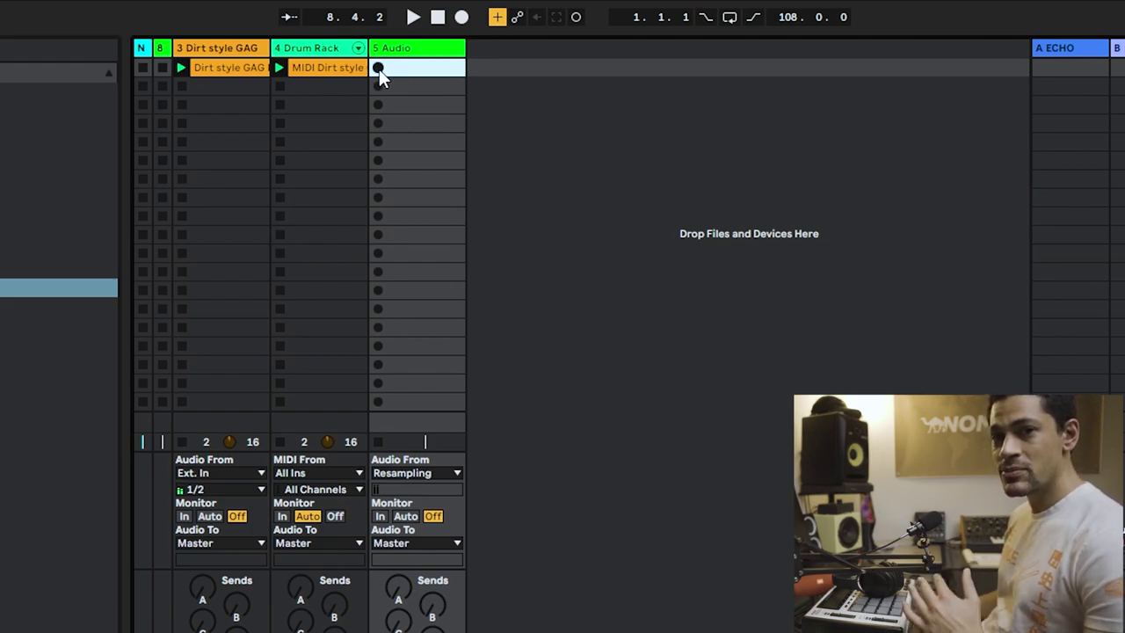
pyautogui.click(379, 68)
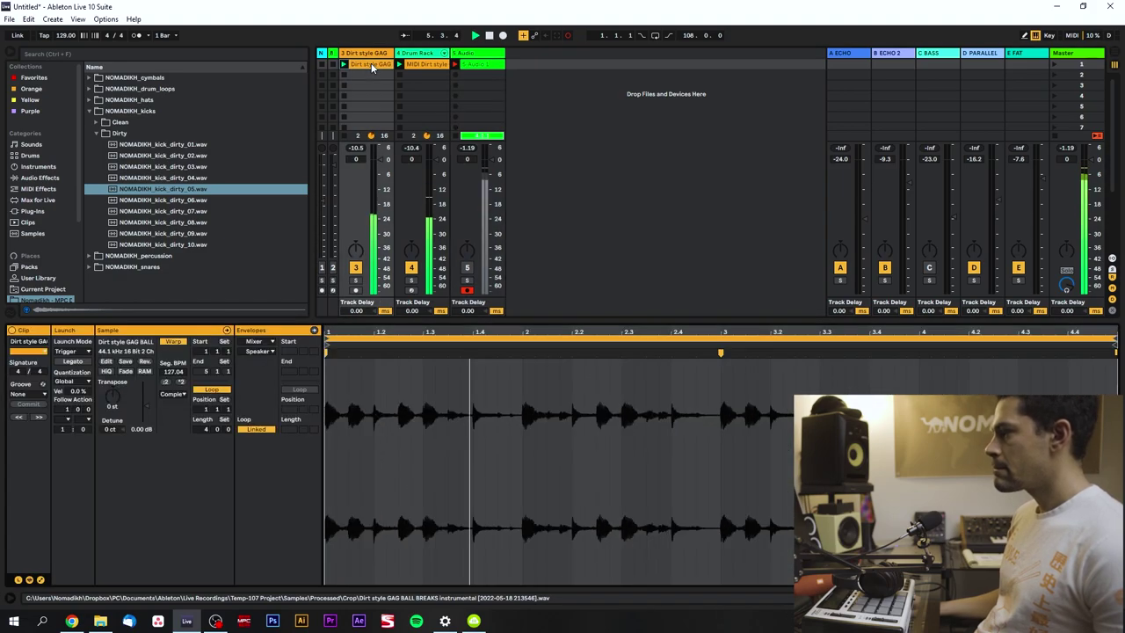
# Set the 5 Audio 1 clip's loop end to bar 5 and crop its sample to four bars.
pyautogui.click(478, 65)
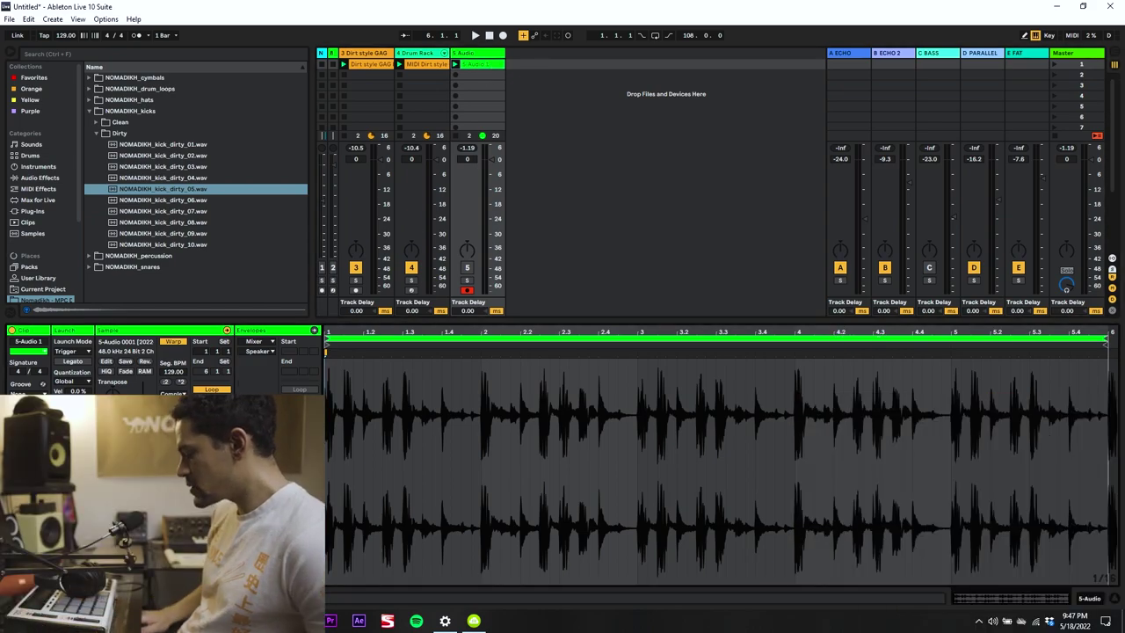
pyautogui.moveTo(208, 427); pyautogui.dragTo(208, 433)
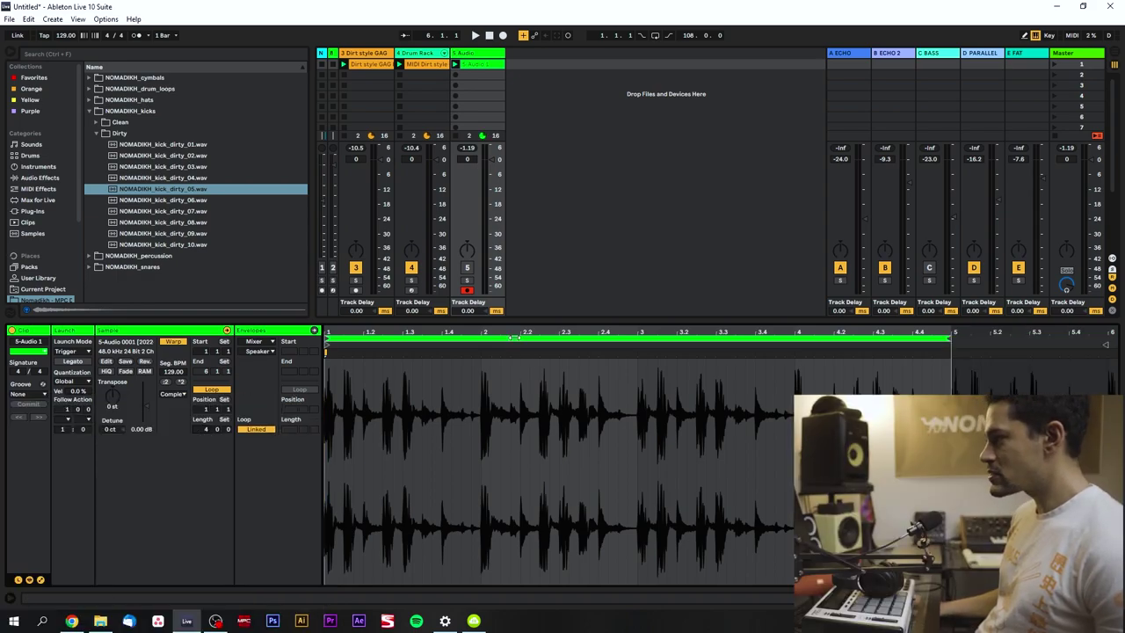
pyautogui.rightClick(519, 425)
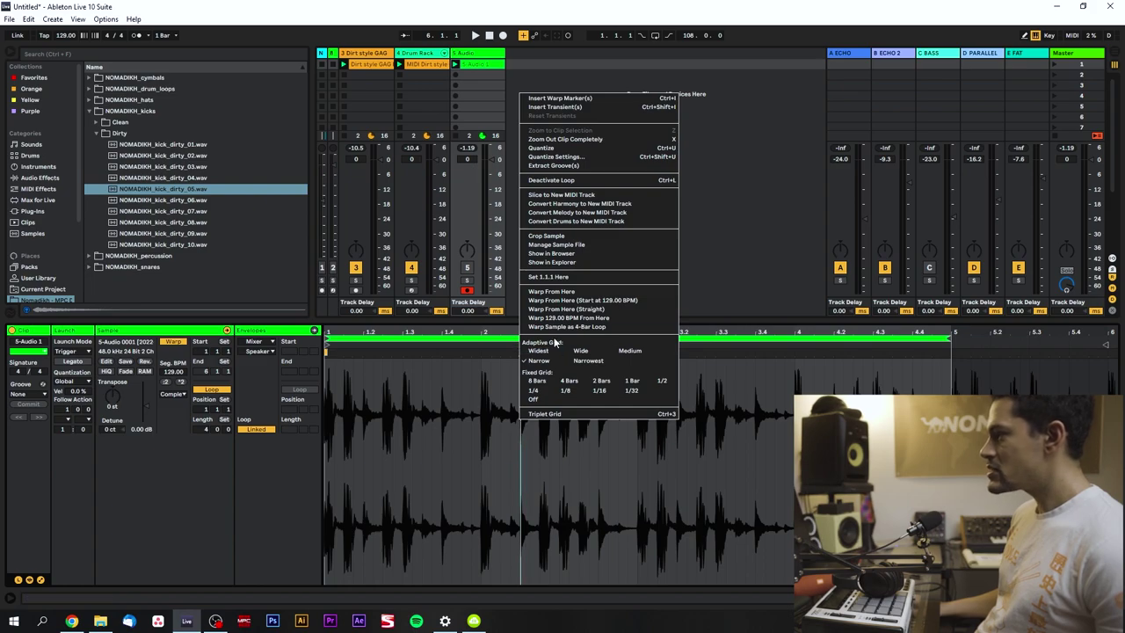
pyautogui.click(549, 236)
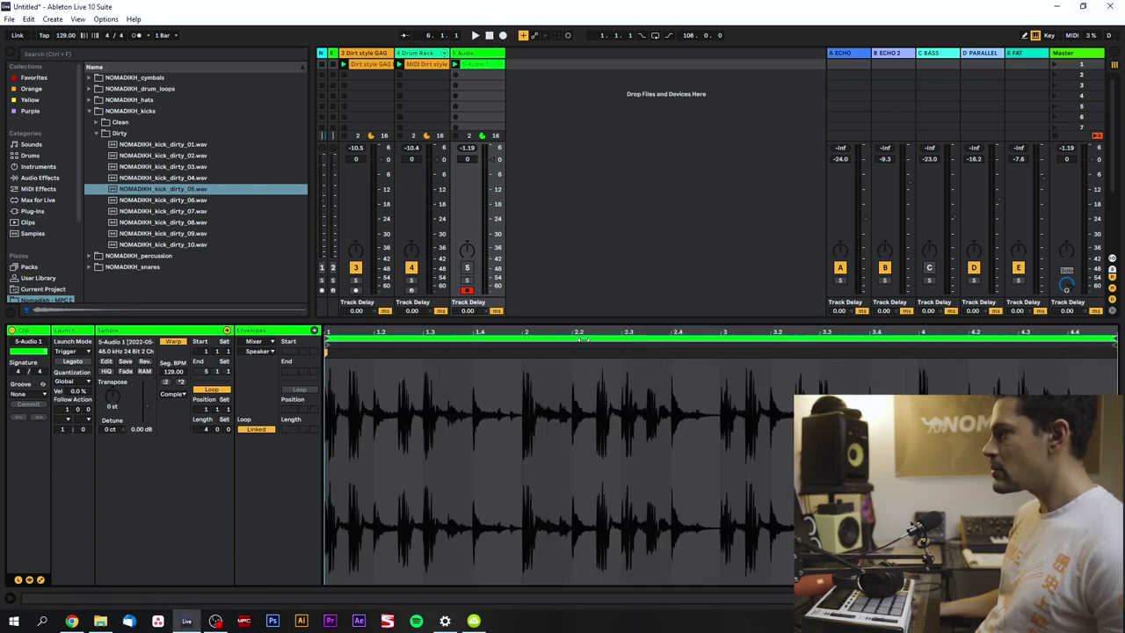